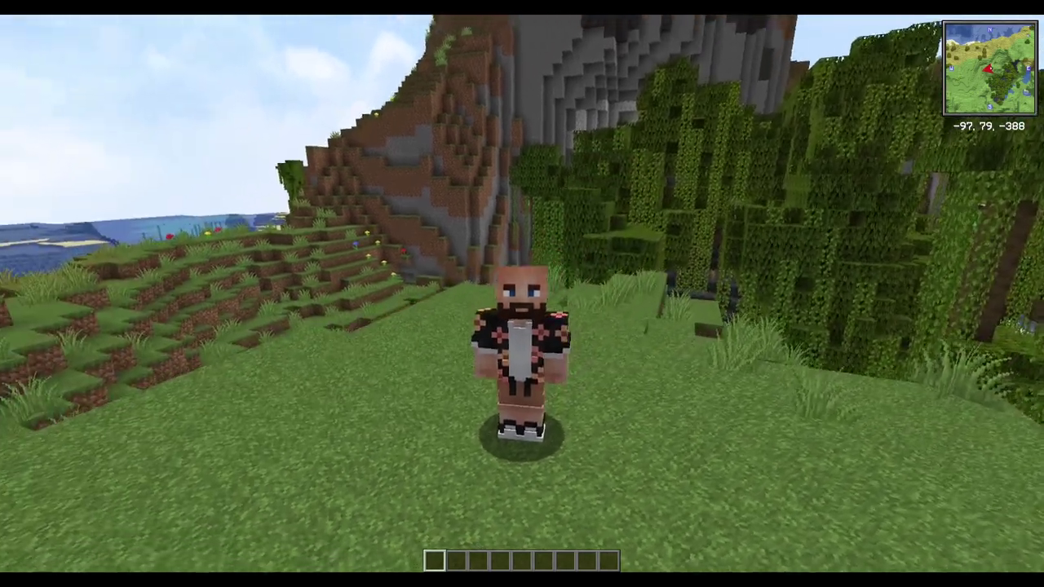
key("w")
key("w")
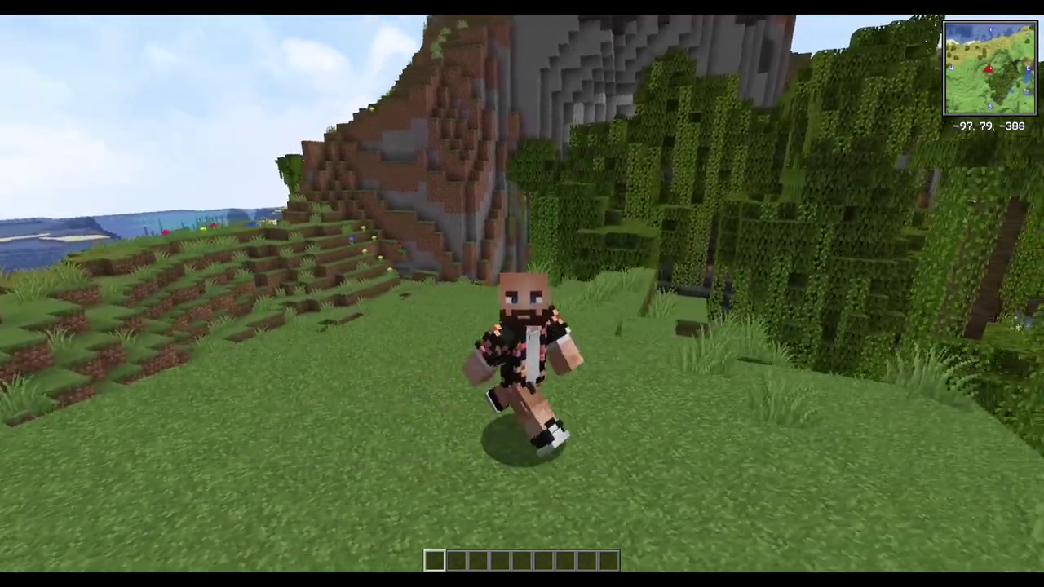
key("w")
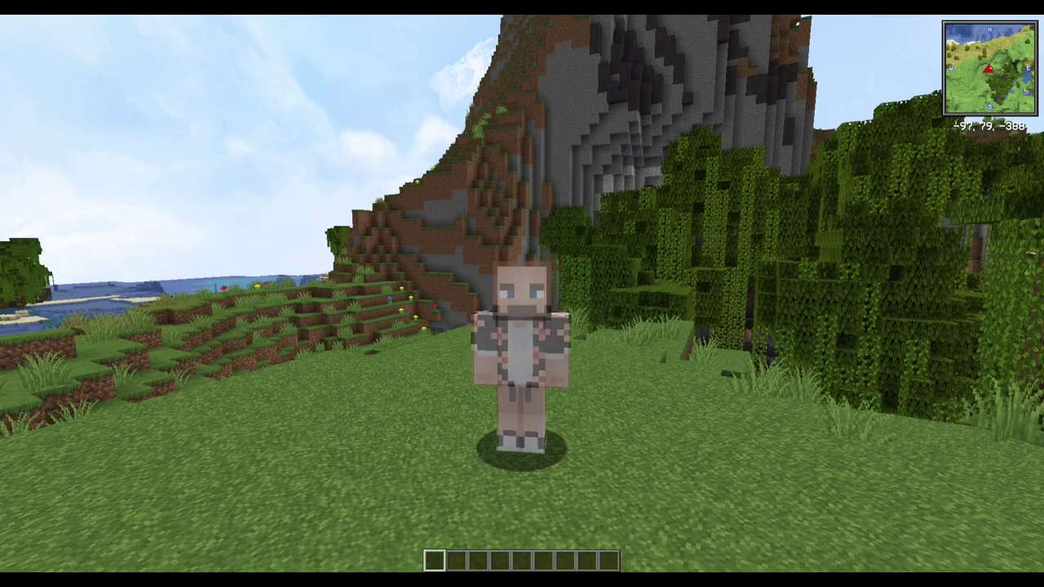
key("w")
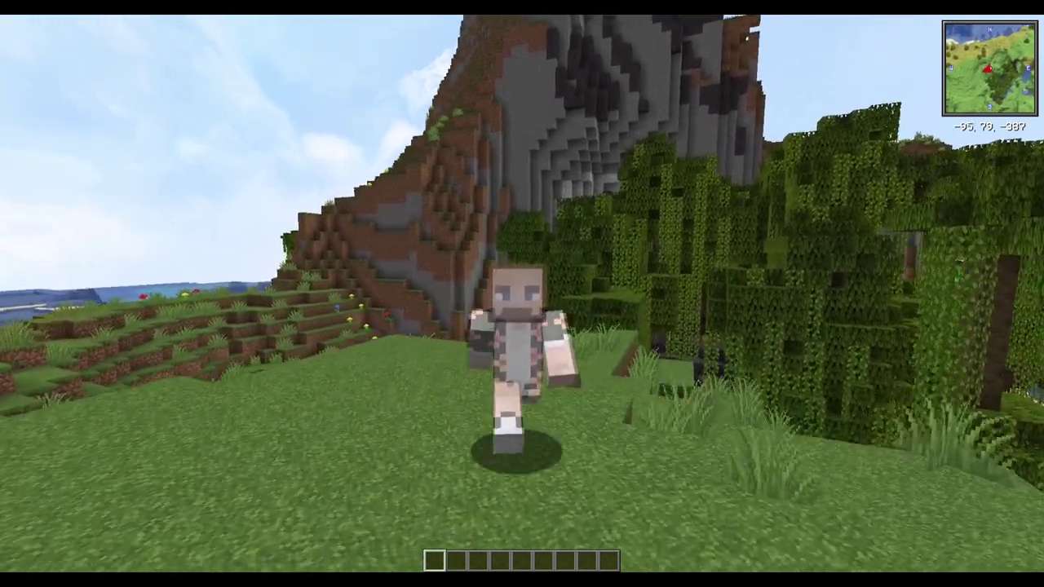
key("w")
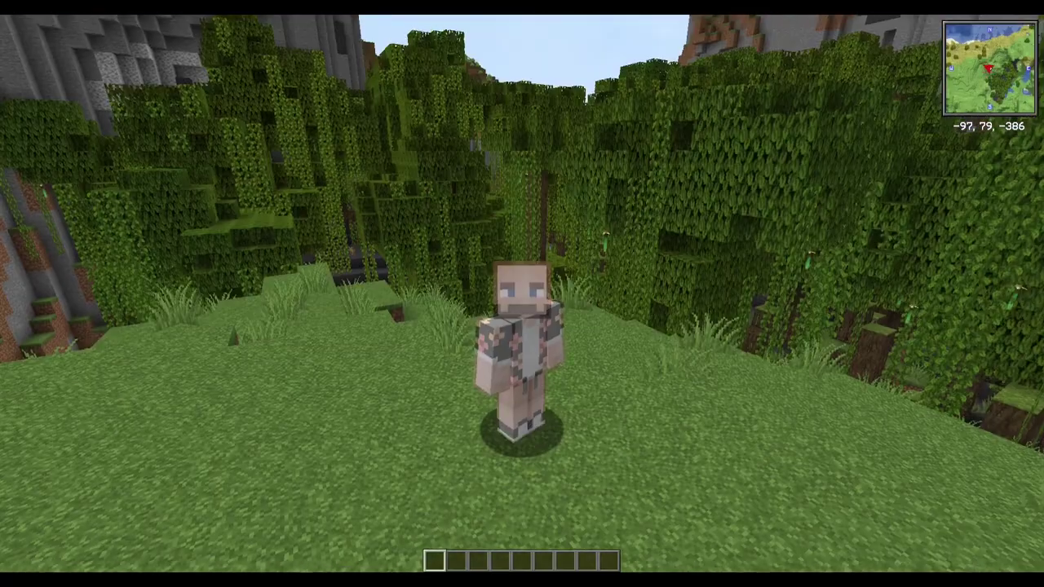
key("w")
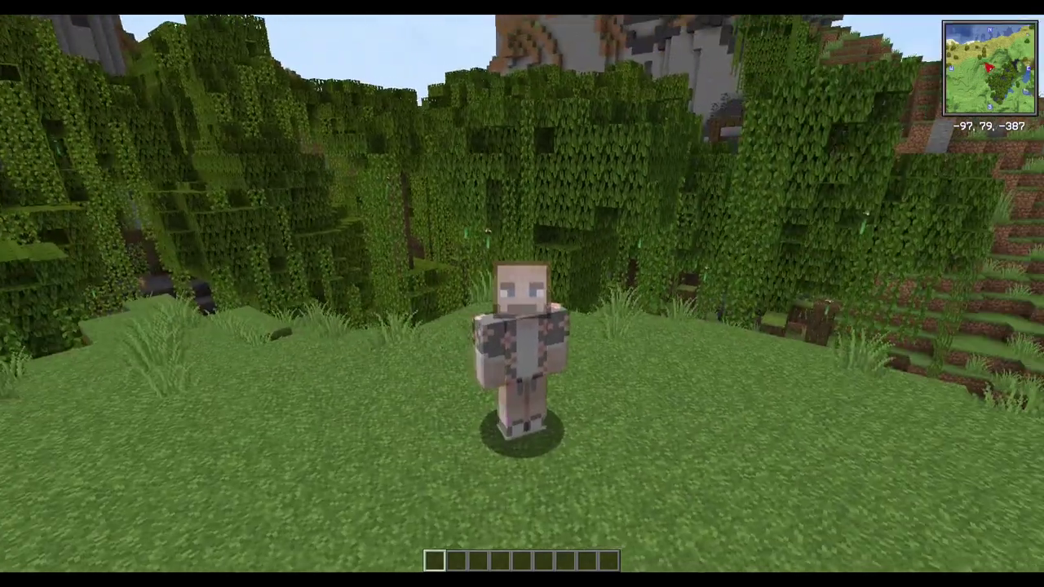
key("w")
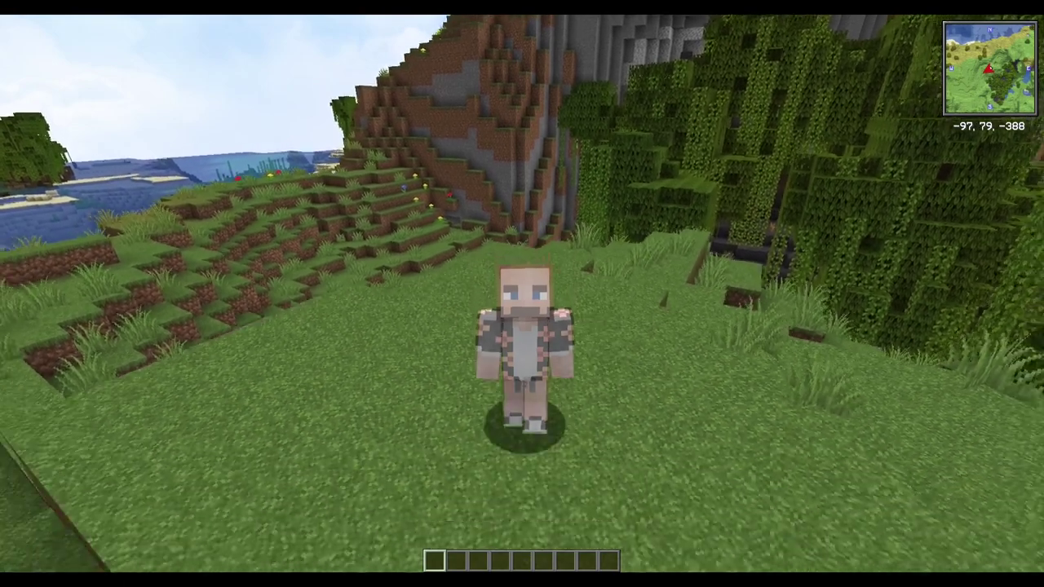
key("w")
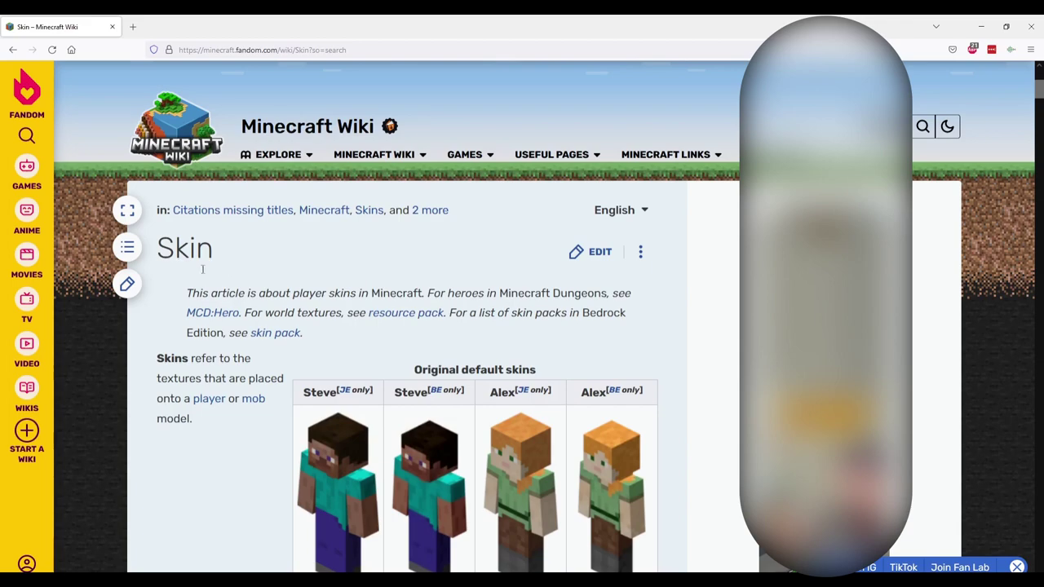
Go to the Templates section of the Minecraft Wiki's Skin article and examine the official and other skin templates
scroll(199, 492, "down", 7)
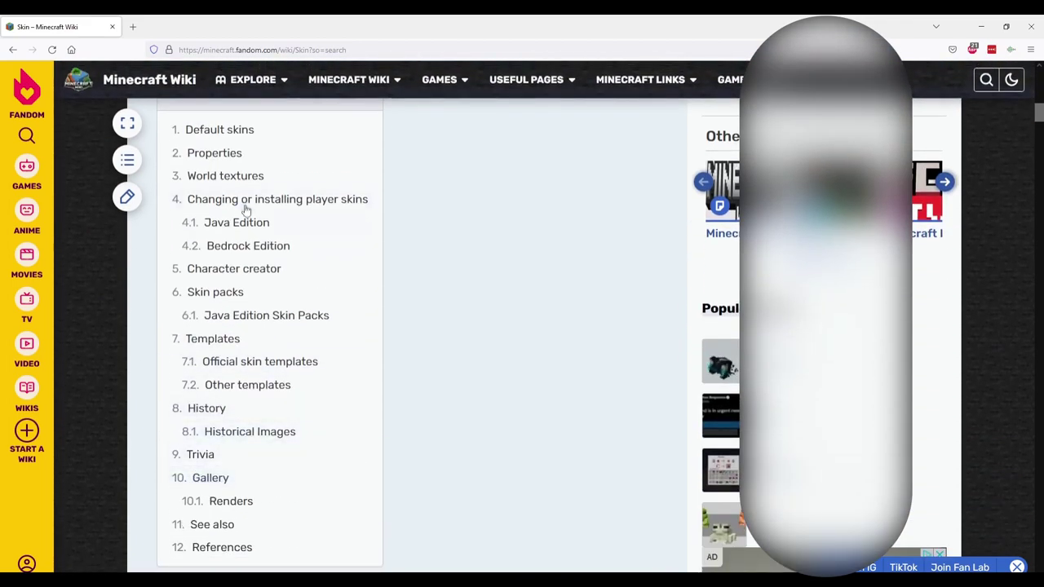
left_click(221, 345)
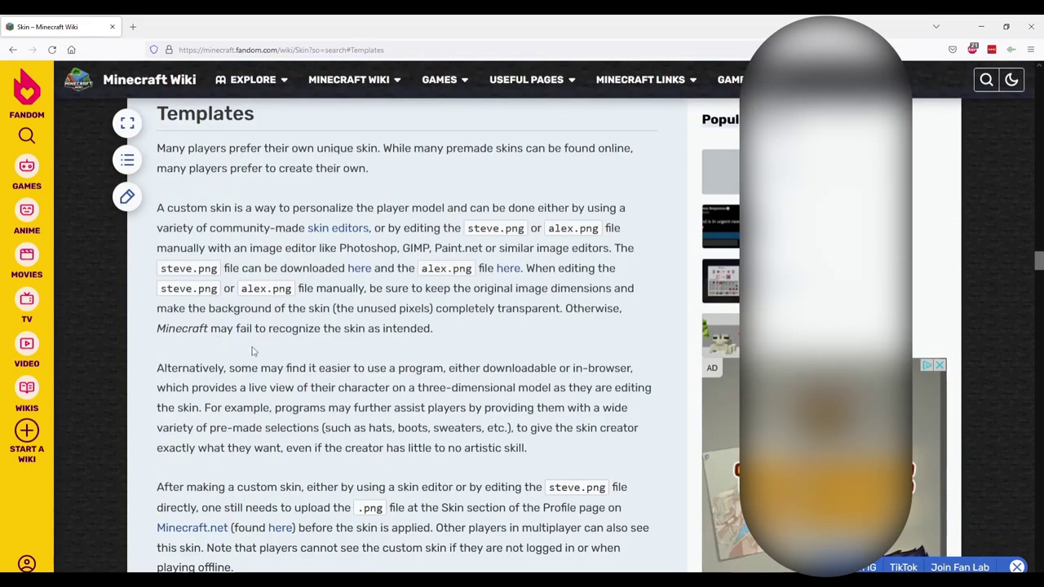
scroll(252, 351, "down", 3)
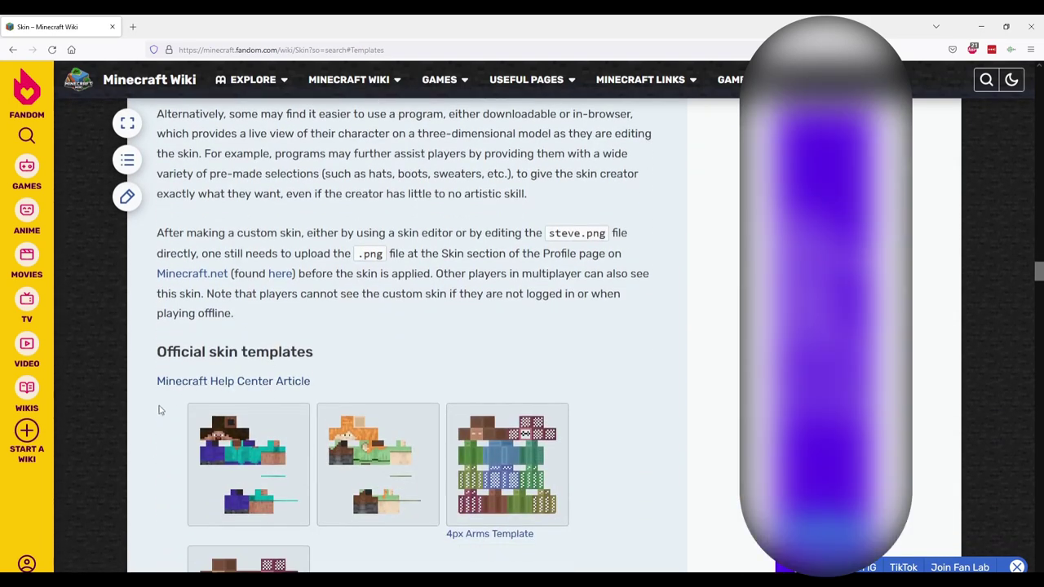
scroll(160, 410, "down", 2)
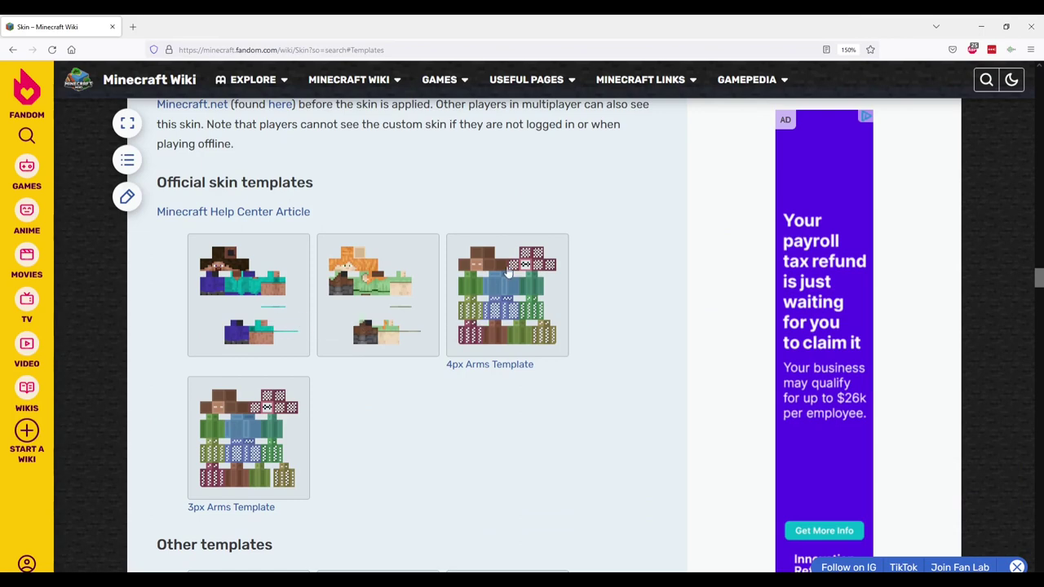
scroll(346, 432, "down", 1)
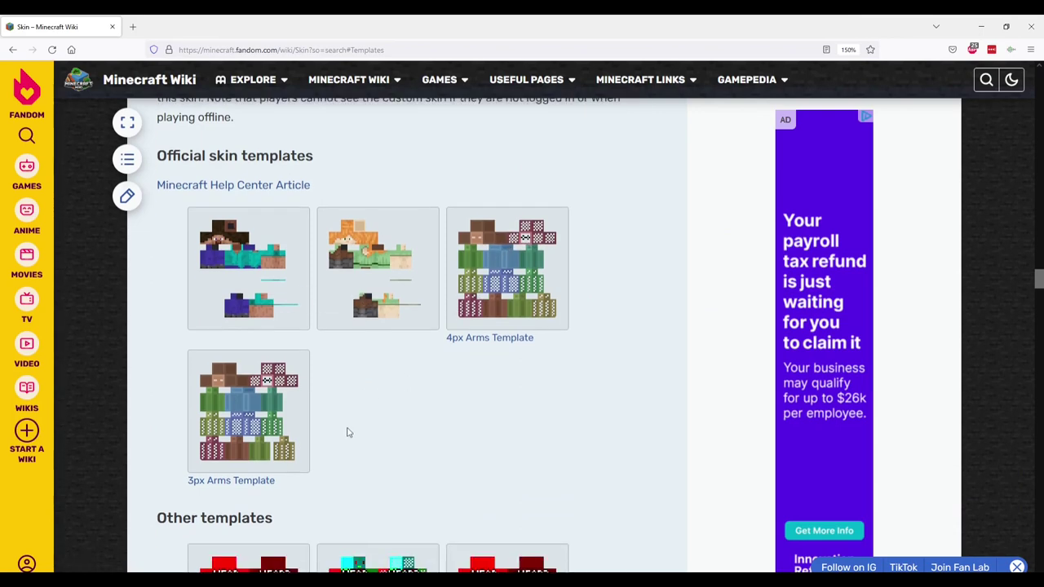
scroll(346, 432, "down", 3)
scroll(167, 420, "down", 2)
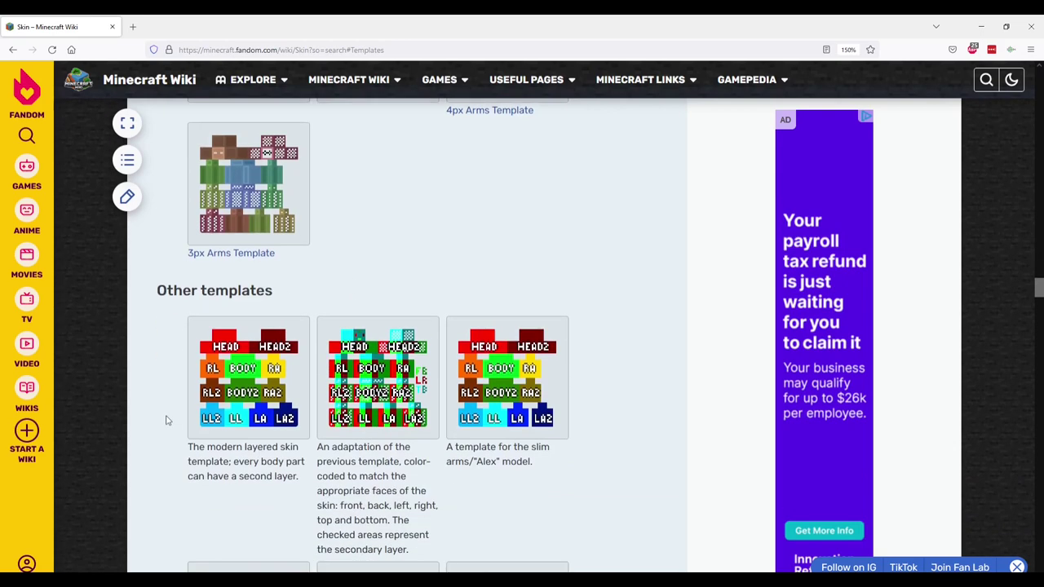
scroll(166, 420, "down", 1)
scroll(167, 420, "up", 1)
scroll(166, 420, "down", 1)
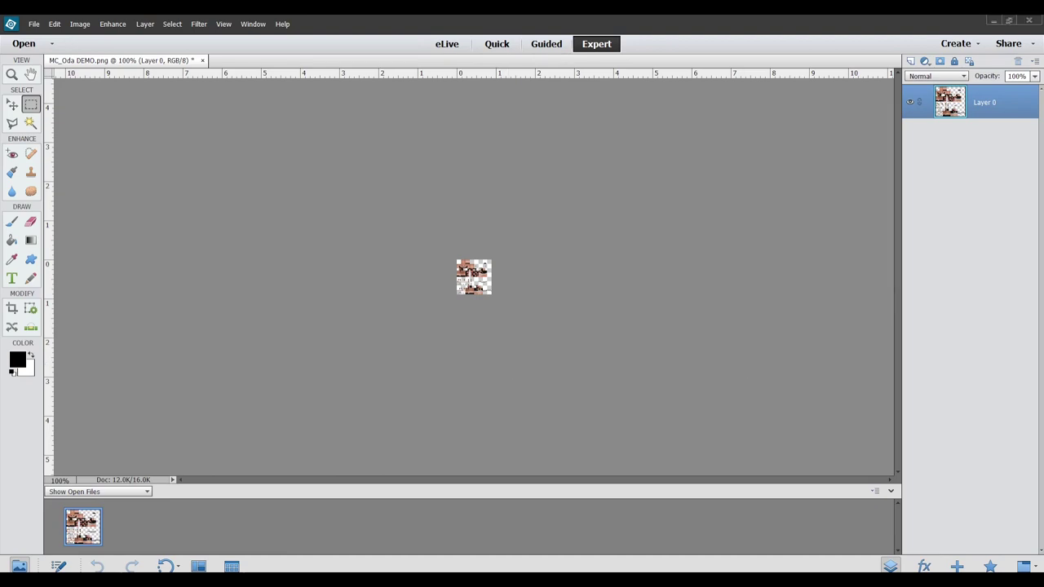
Select the head's second-layer area in the upper-right block of MC_Oda DEMO.png and copy it
left_click(61, 480)
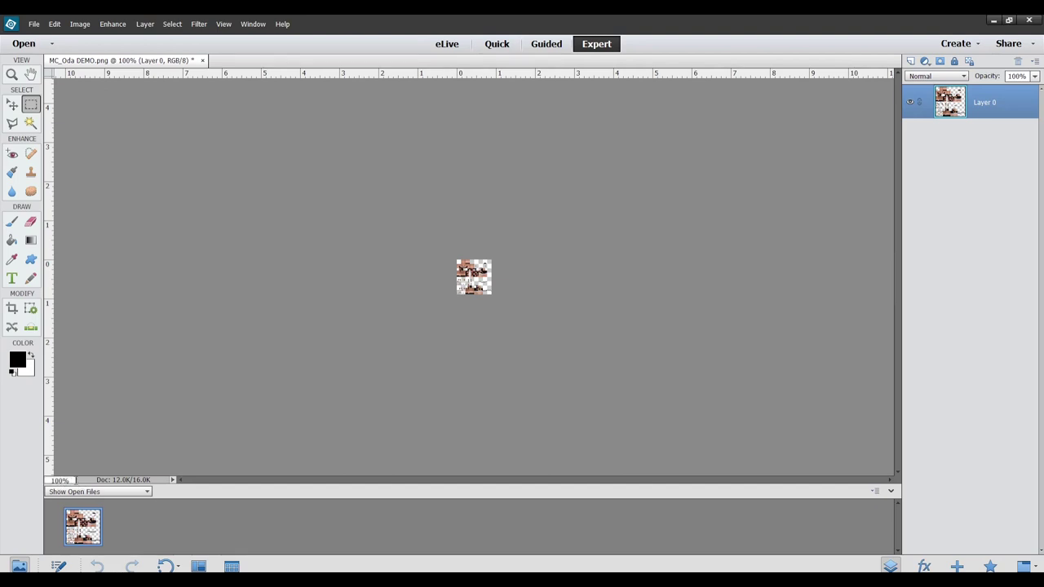
type("0")
key("Return")
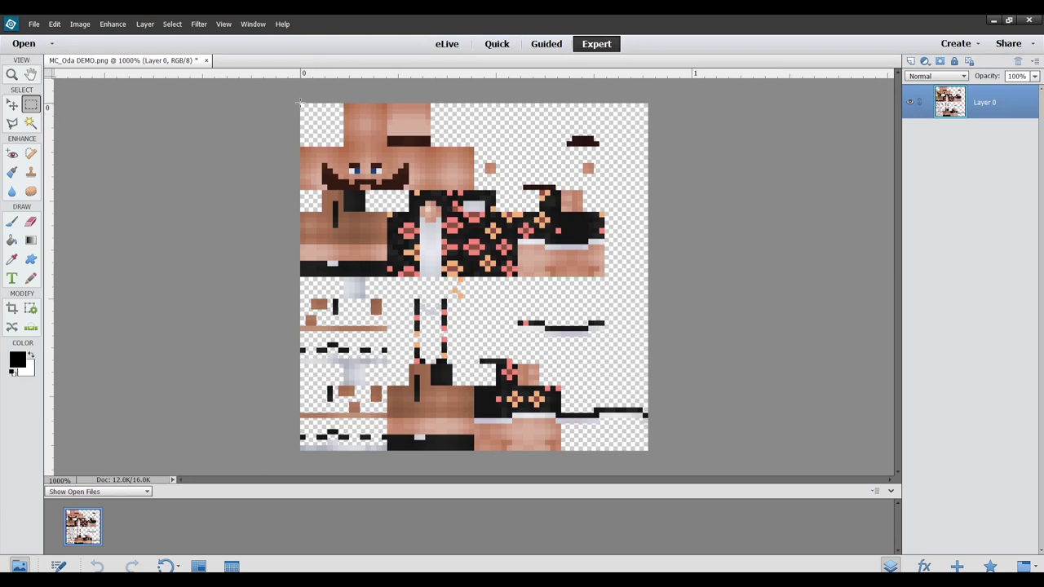
left_click_drag(299, 101, 473, 189)
left_click_drag(474, 103, 648, 191)
left_click(586, 217)
left_click_drag(512, 152, 647, 104)
left_click(54, 24)
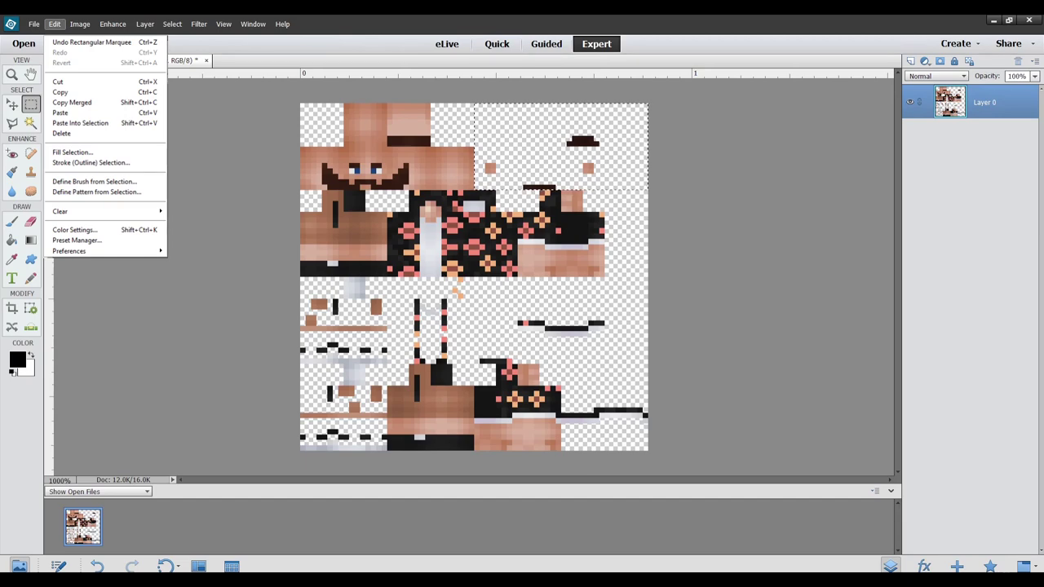
left_click(126, 94)
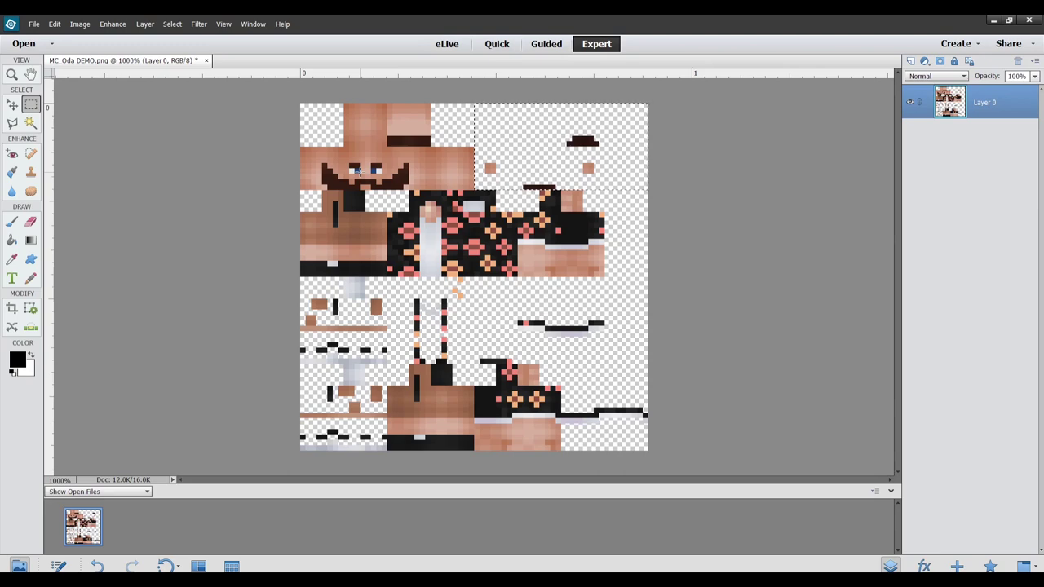
Paste the copied second-layer head pieces over the base head and align them with the matching faces
left_click_drag(300, 104, 452, 186)
left_click(54, 24)
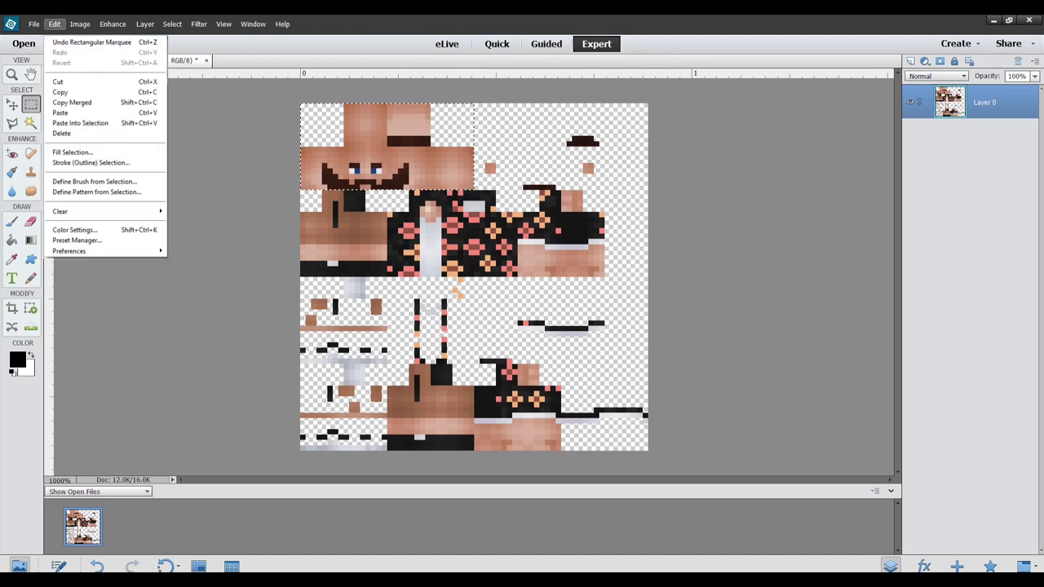
left_click(532, 145)
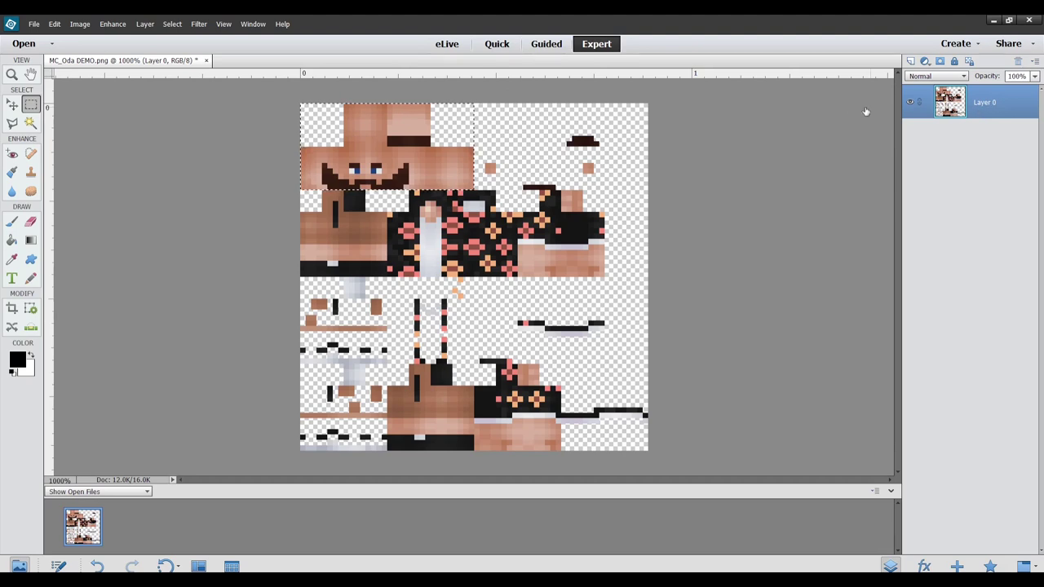
left_click(54, 24)
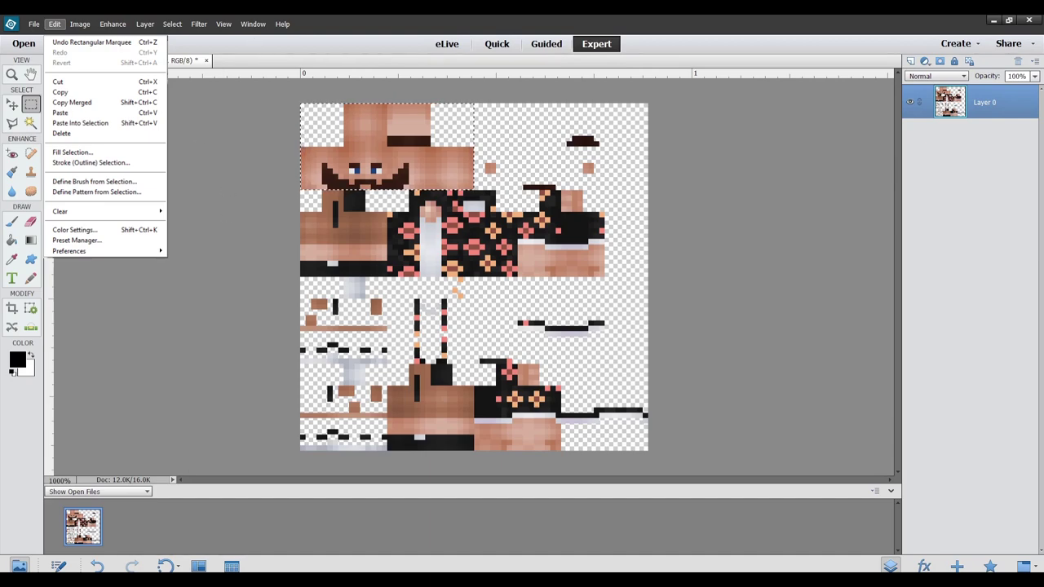
left_click(91, 42)
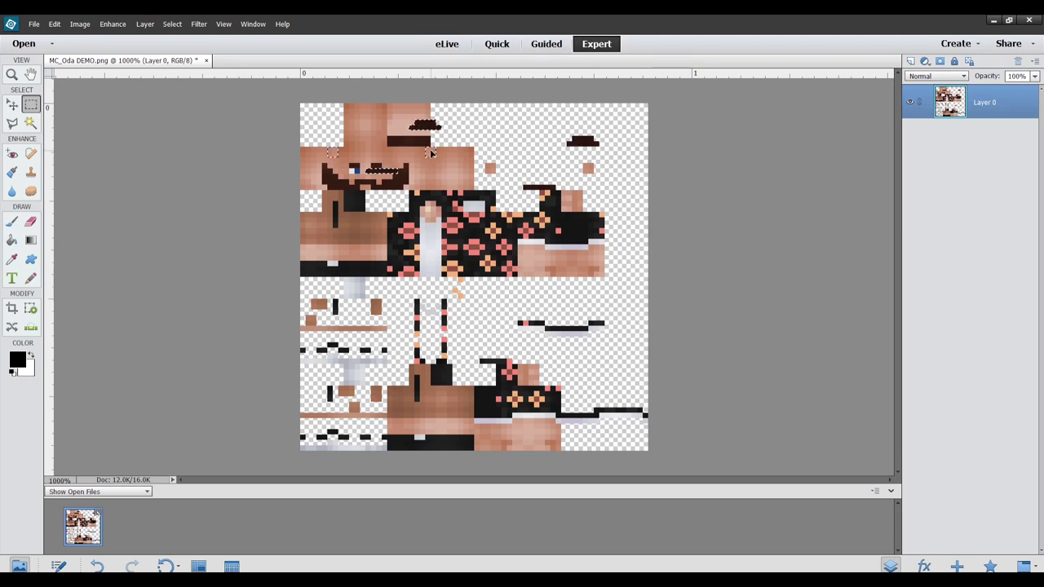
left_click_drag(430, 149, 416, 170)
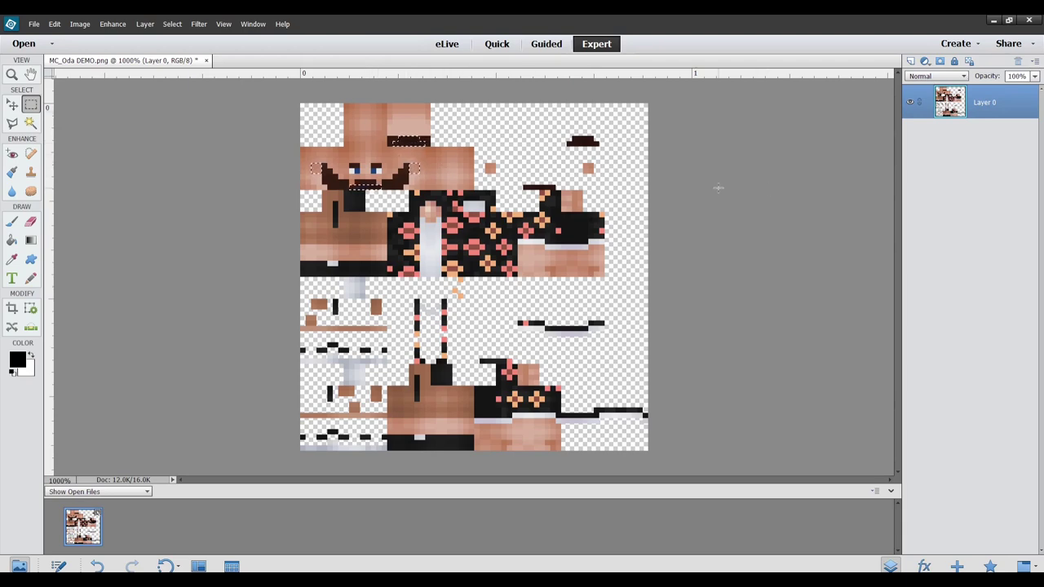
Copy the merged base head and paste it over the head's second-layer area, then deselect
key("ctrl+d")
left_click_drag(301, 104, 472, 189)
left_click(476, 105)
left_click_drag(506, 152, 648, 186)
key("ctrl+v")
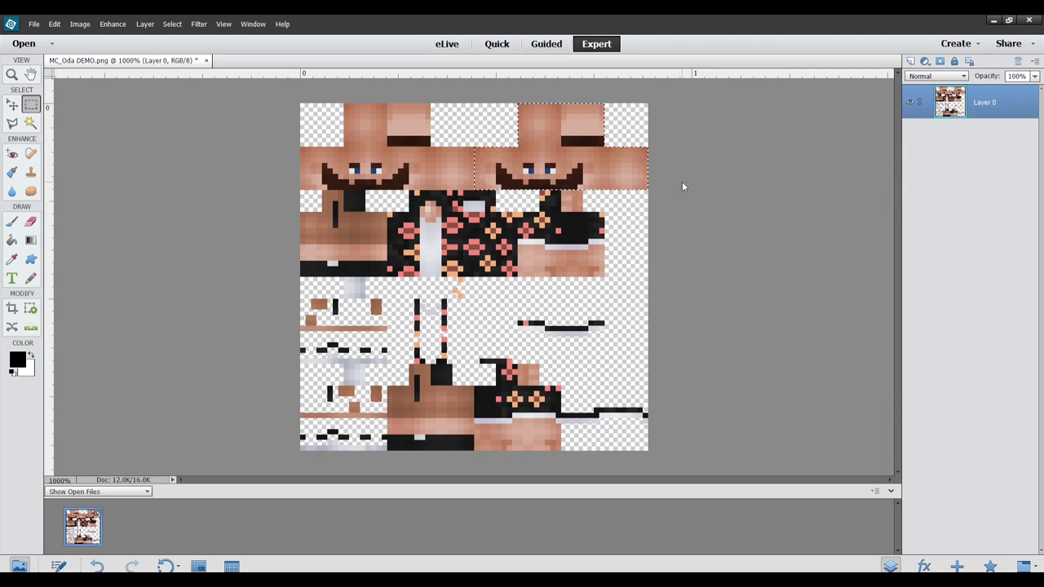
key("ctrl+d")
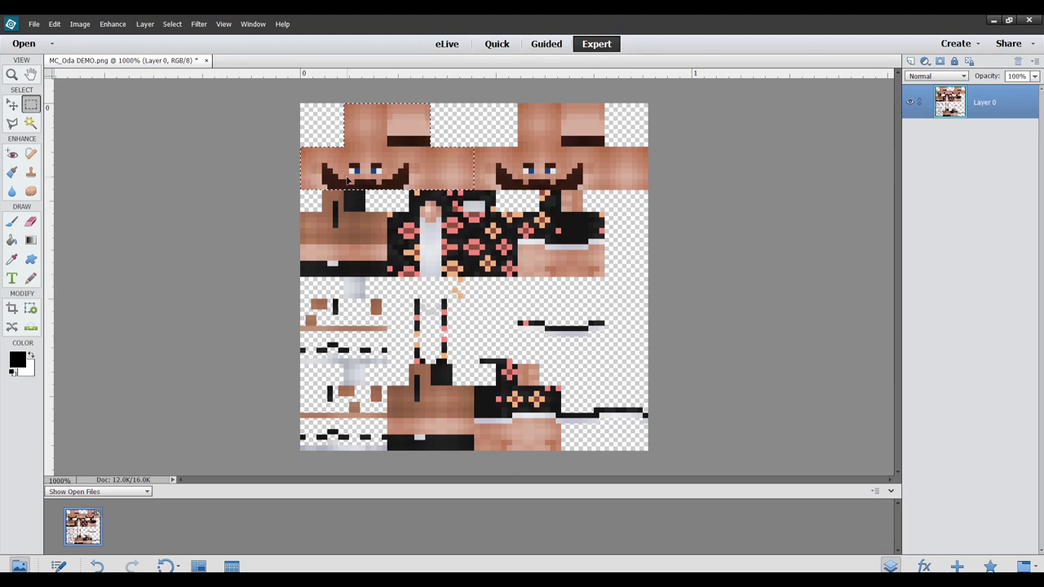
Fill the selected base head area with white
right_click(389, 160)
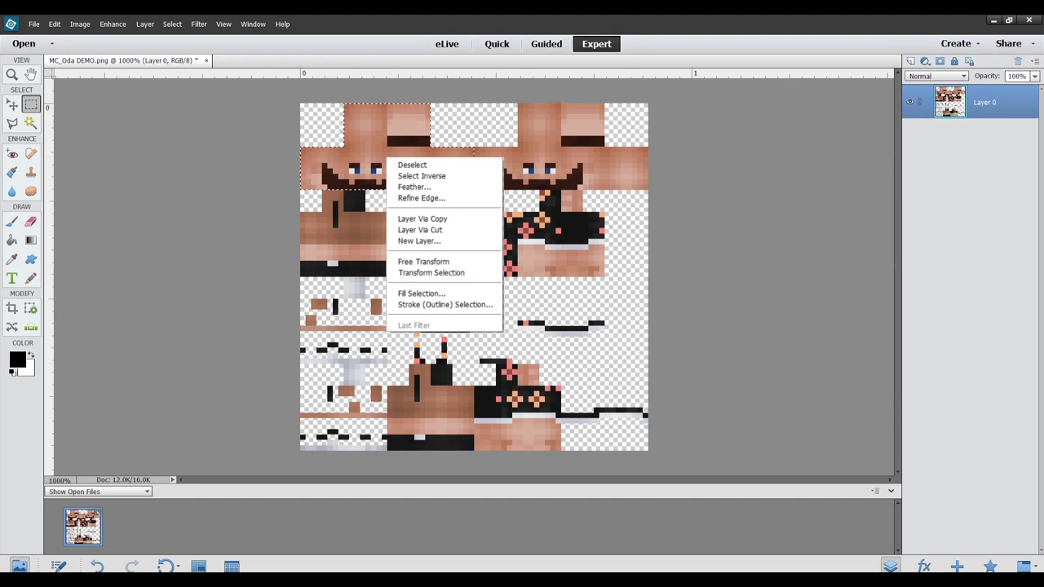
left_click(55, 25)
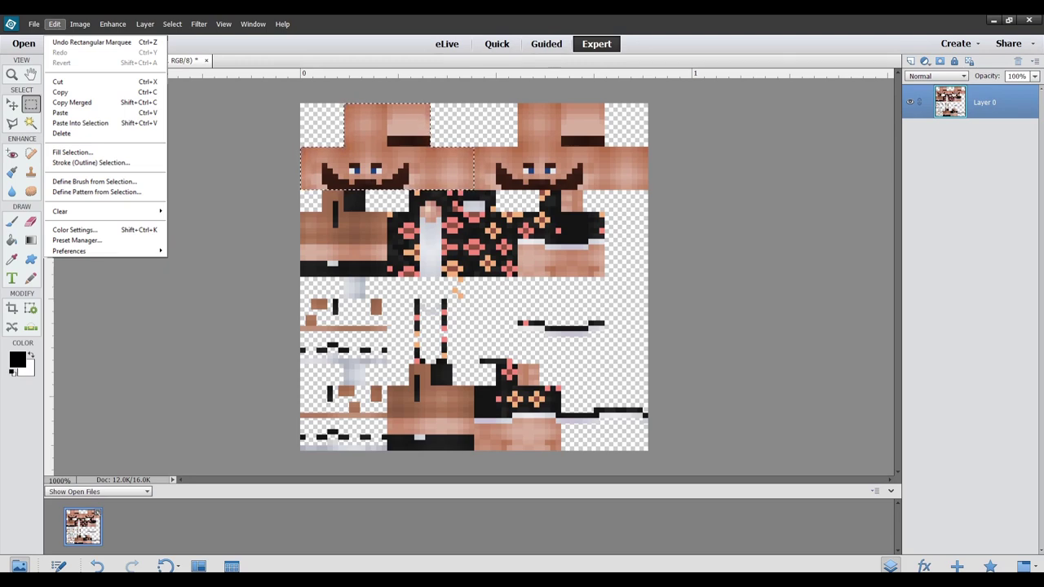
left_click(72, 152)
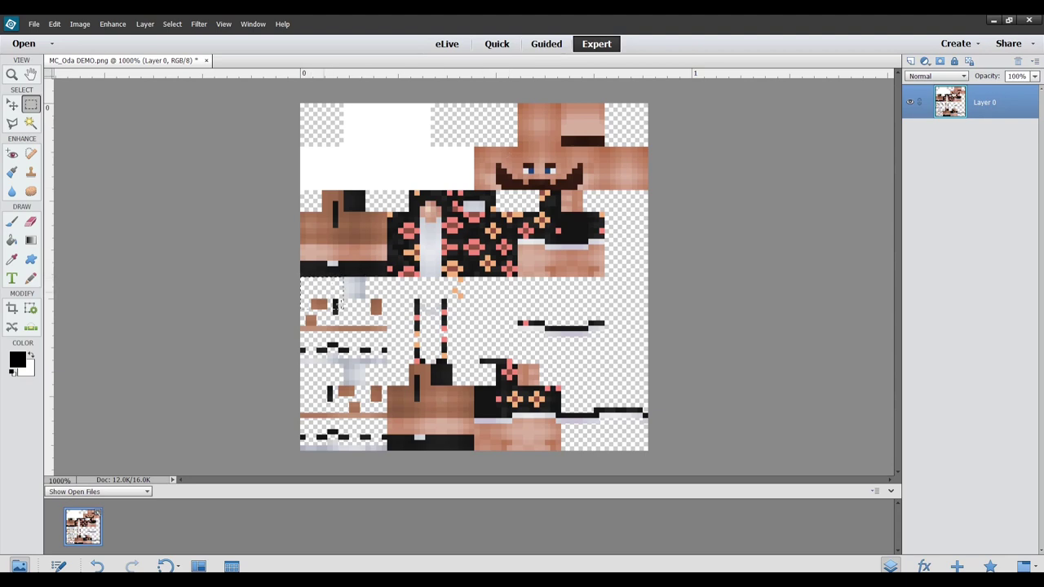
Merge the second-layer pieces of the right leg, body and right arm onto the base row directly above
left_click_drag(342, 310, 473, 363)
left_click_drag(587, 363, 599, 362)
left_click_drag(300, 190, 604, 276)
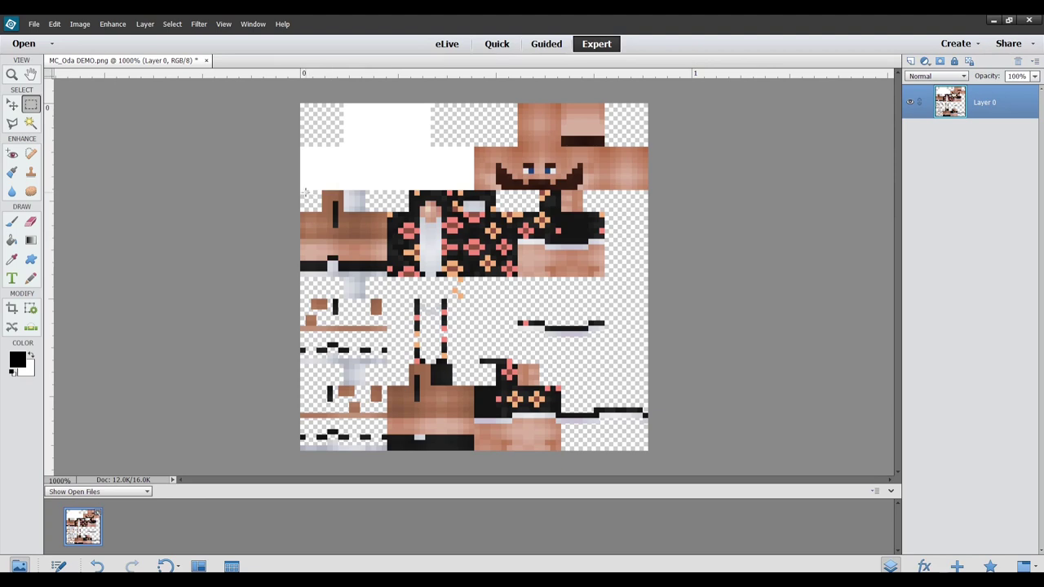
Copy the merged right leg, body and right arm row into the second-layer row directly below it
left_click_drag(300, 189, 604, 277)
left_click_drag(300, 277, 595, 367)
key("ctrl+v")
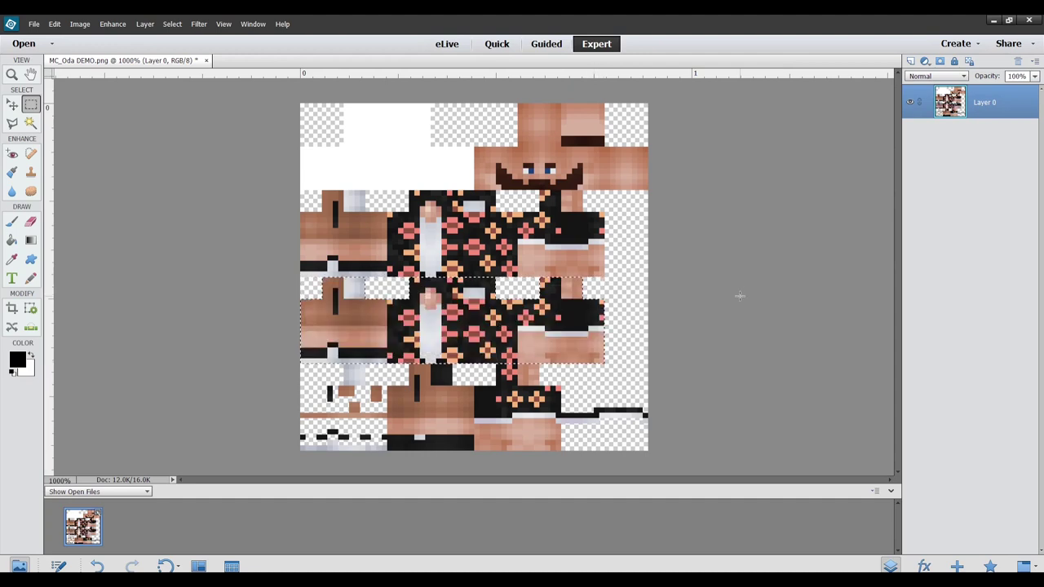
left_click(739, 296)
Select the base right leg, body and right arm shapes, fill them with white, and clear the selection
left_click_drag(542, 275, 604, 280)
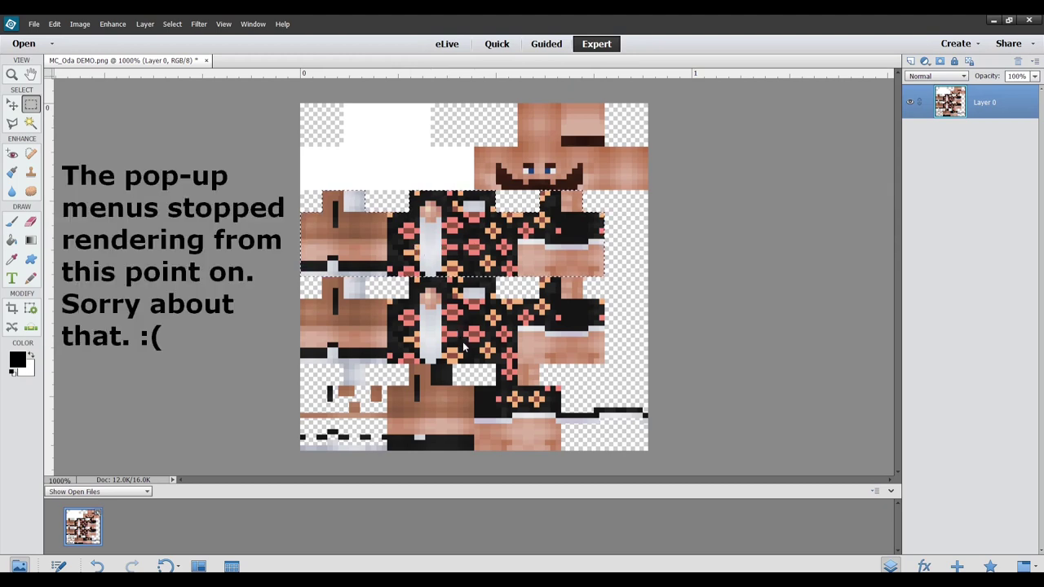
key("i")
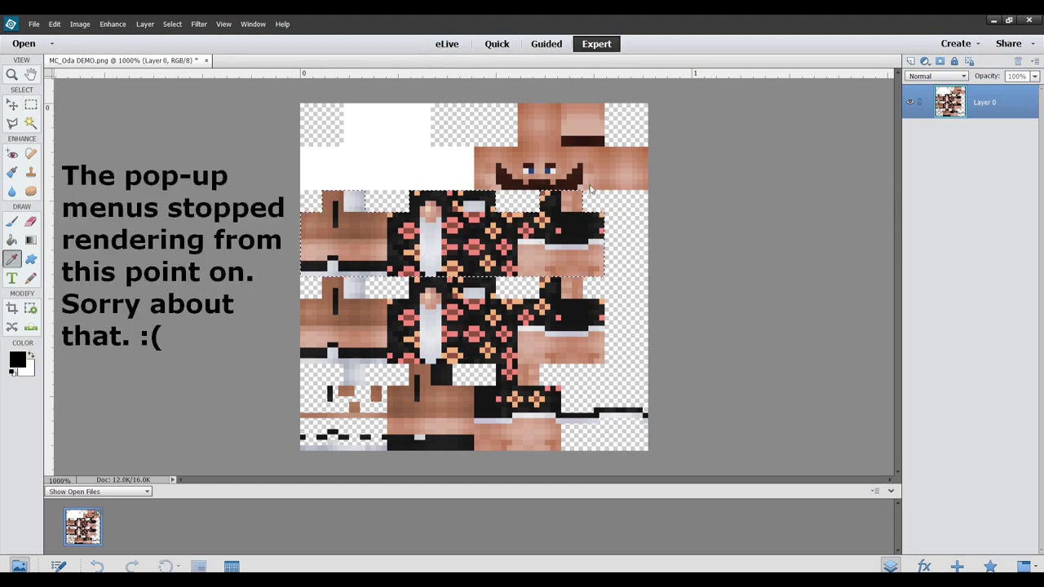
key("m")
key("ctrl+BackSpace")
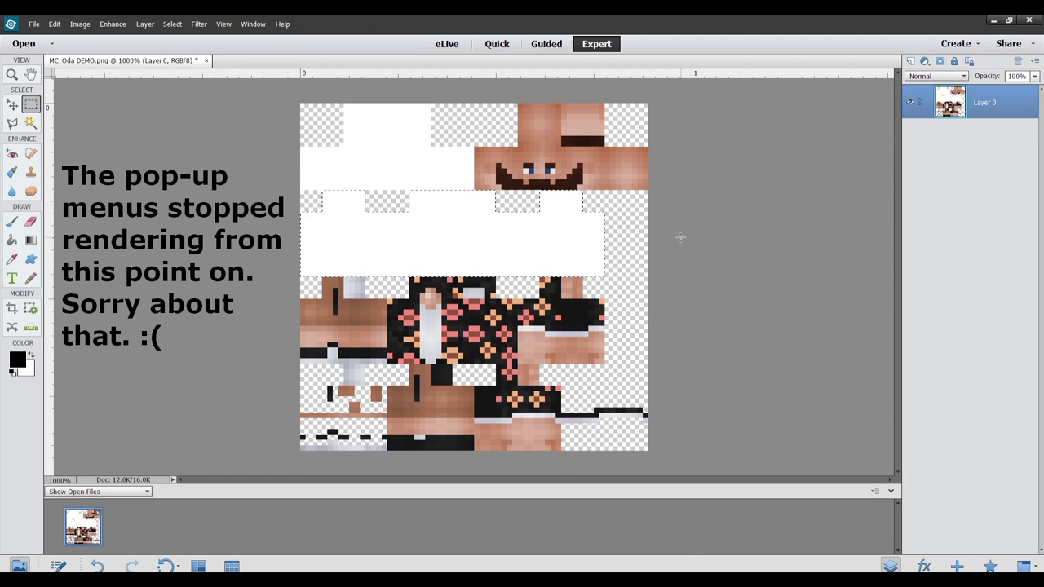
key("ctrl+d")
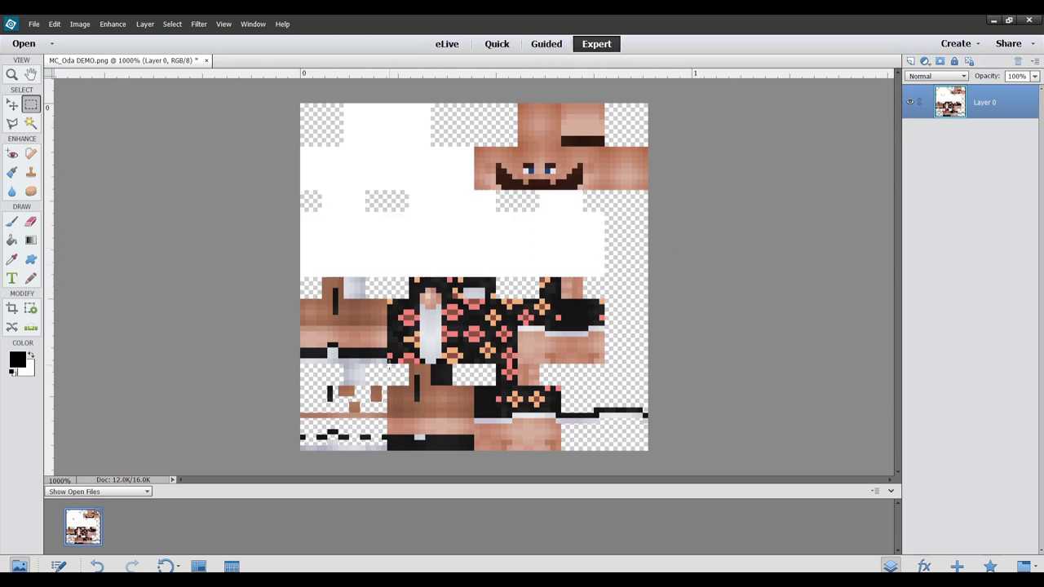
Copy the left leg's second-layer pieces and place them over the base left leg in the bottom row
left_click_drag(302, 364, 388, 453)
left_click_drag(388, 363, 475, 449)
key("ctrl+Up")
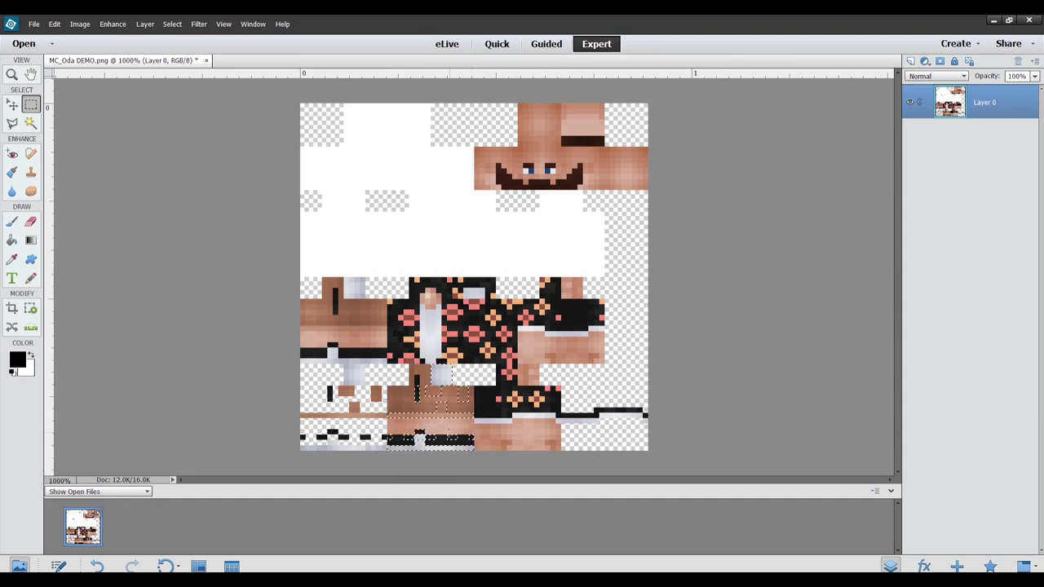
Copy the merged left leg into its second-layer area at the bottom-left corner of the texture
key("ctrl+d")
key("ctrl+shift+d")
left_click_drag(301, 365, 358, 394)
left_click_drag(381, 446, 383, 447)
key("ctrl+shift+v")
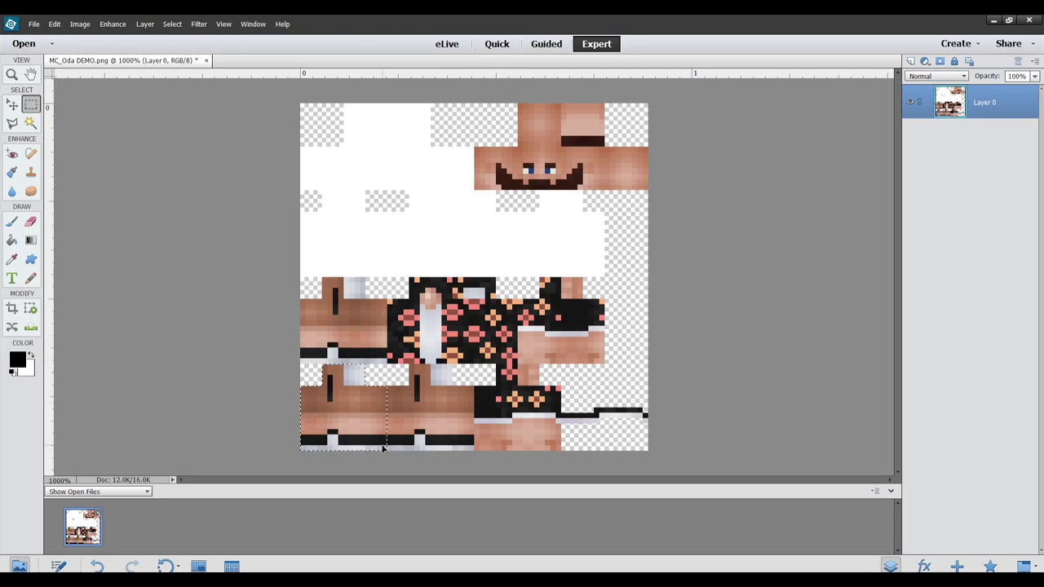
Select the merged base left leg in the bottom row and fill its shape with white
left_click(393, 460)
left_click_drag(386, 364, 474, 451)
key("i")
key("m")
key("ctrl+BackSpace")
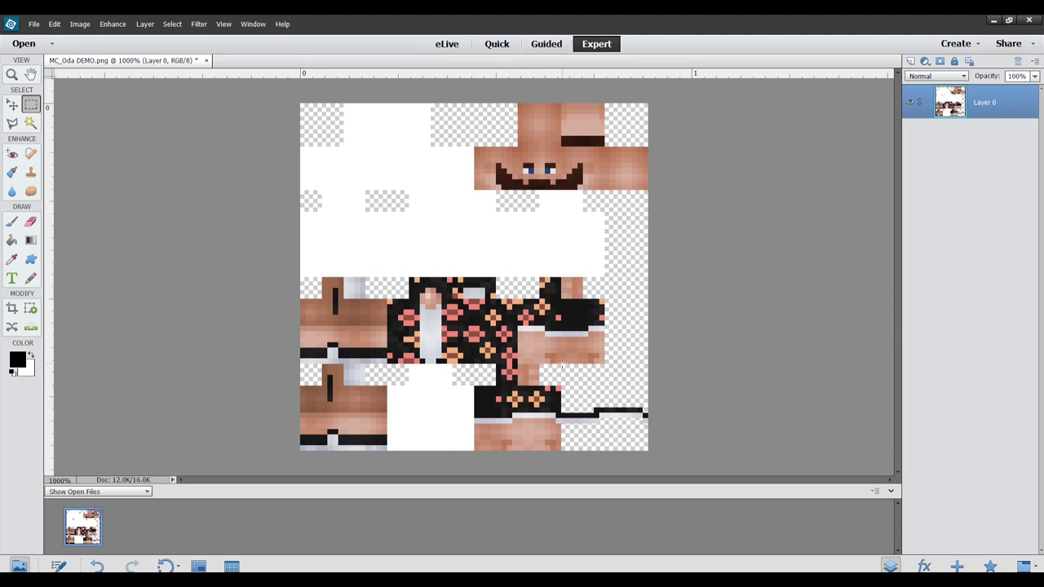
Copy the left arm's second-layer sleeve pieces, align them over the base left arm, and clear the selection
left_click_drag(562, 359, 650, 455)
left_click_drag(562, 365, 661, 450)
key("Delete")
left_click_drag(524, 450, 560, 448)
key("ctrl+z")
key("ctrl+z")
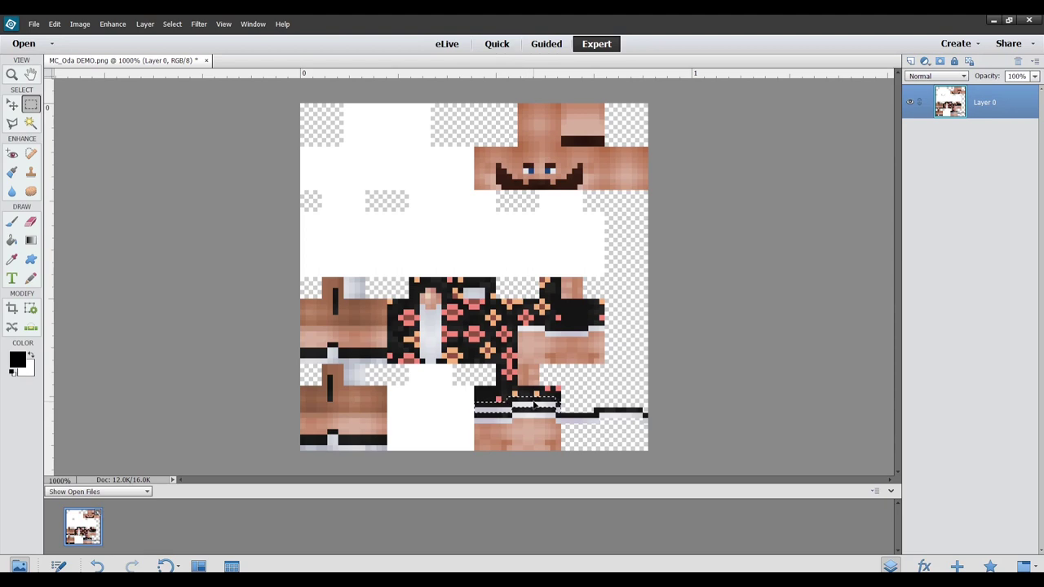
left_click_drag(534, 404, 532, 416)
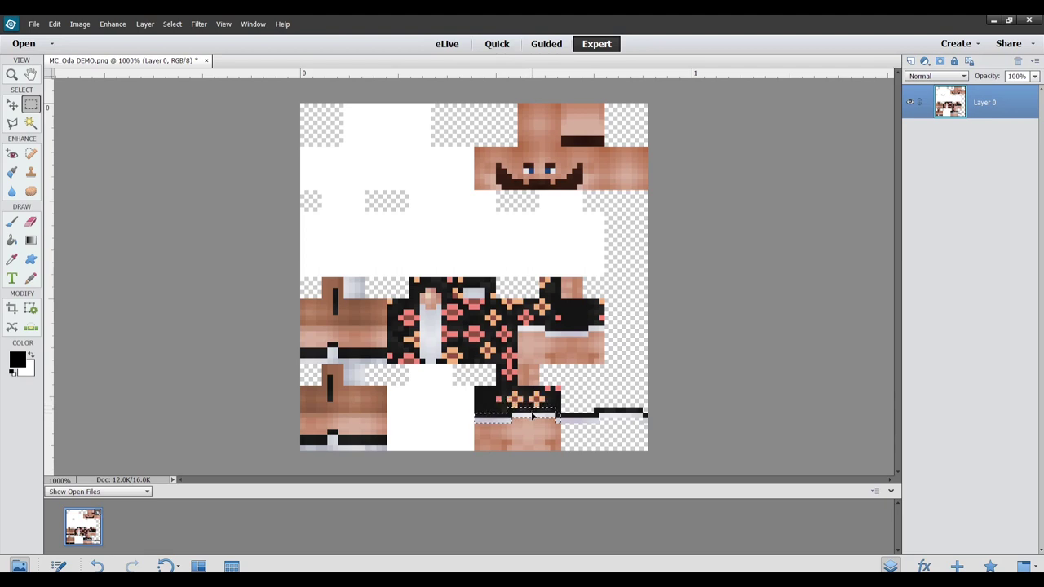
left_click(697, 389)
Copy the merged left arm into the second-layer arm area at the bottom-right corner of the texture
left_click_drag(474, 364, 560, 450)
left_click_drag(561, 363, 646, 454)
key("ctrl+v")
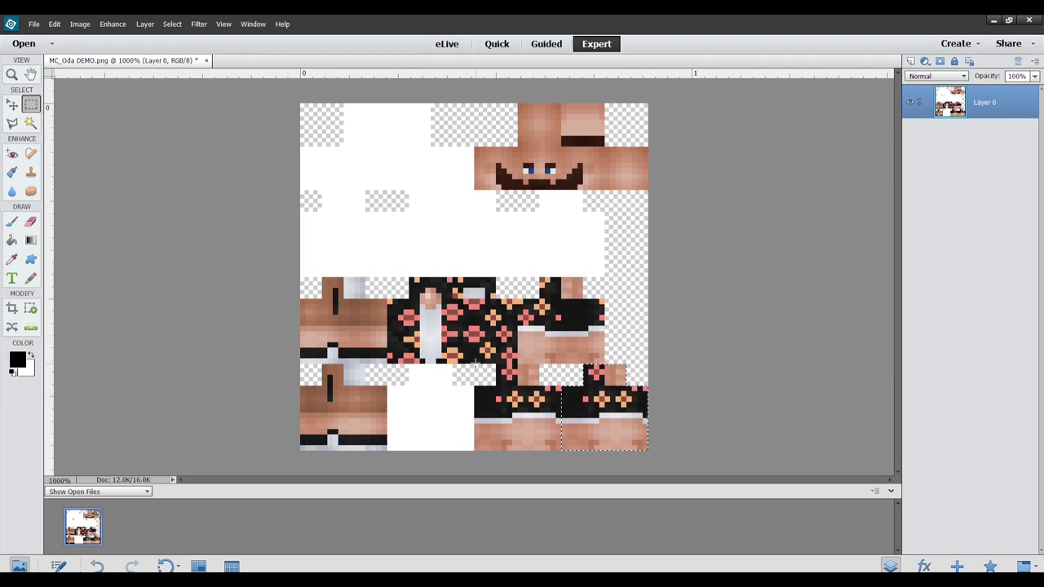
Select the base left arm shape, fill it with white, and clear the selection
left_click(474, 365)
left_click_drag(475, 365, 557, 448)
left_click(569, 395)
key("ctrl+z")
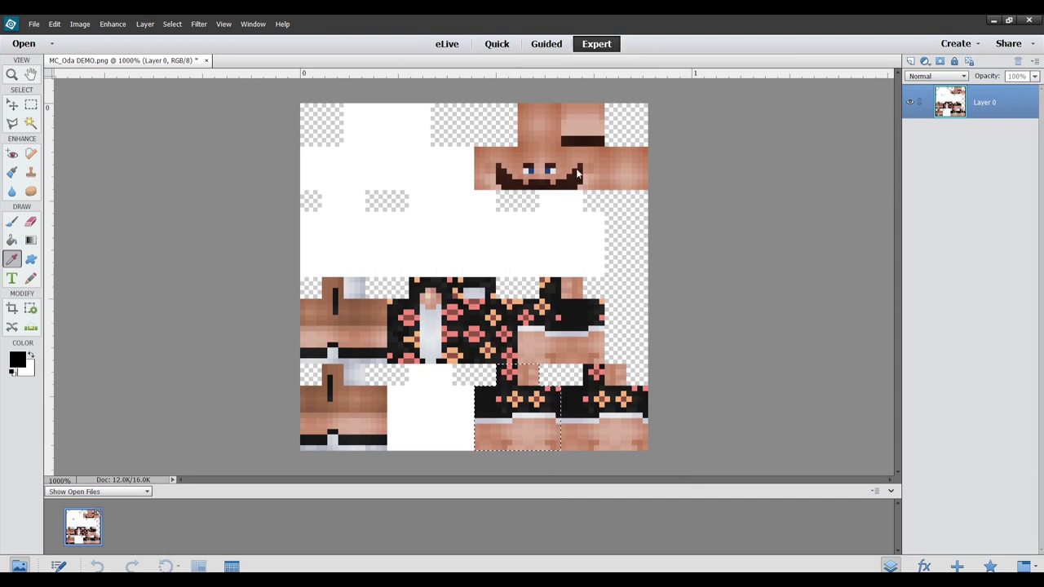
key("ctrl+BackSpace")
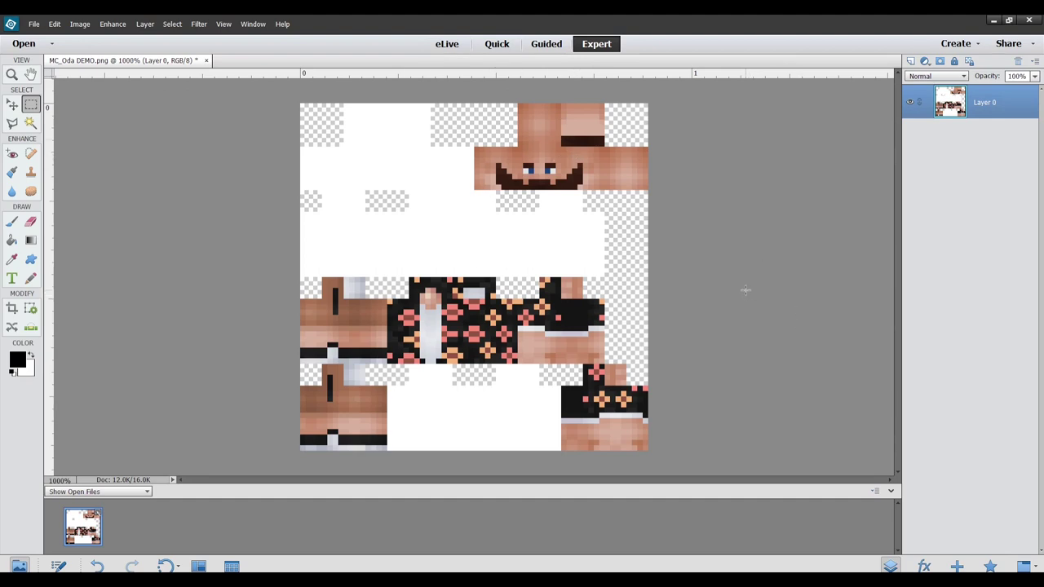
Lower the opacity of Layer 0 to about half so the whole skin texture turns semi-transparent
left_click(1034, 77)
left_click(1011, 97)
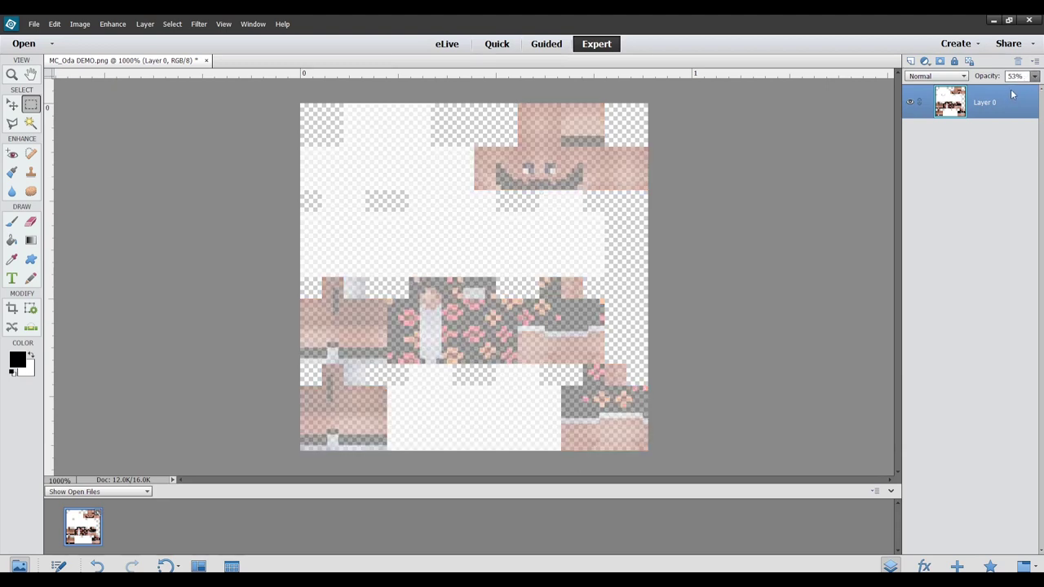
left_click_drag(1011, 96, 1009, 96)
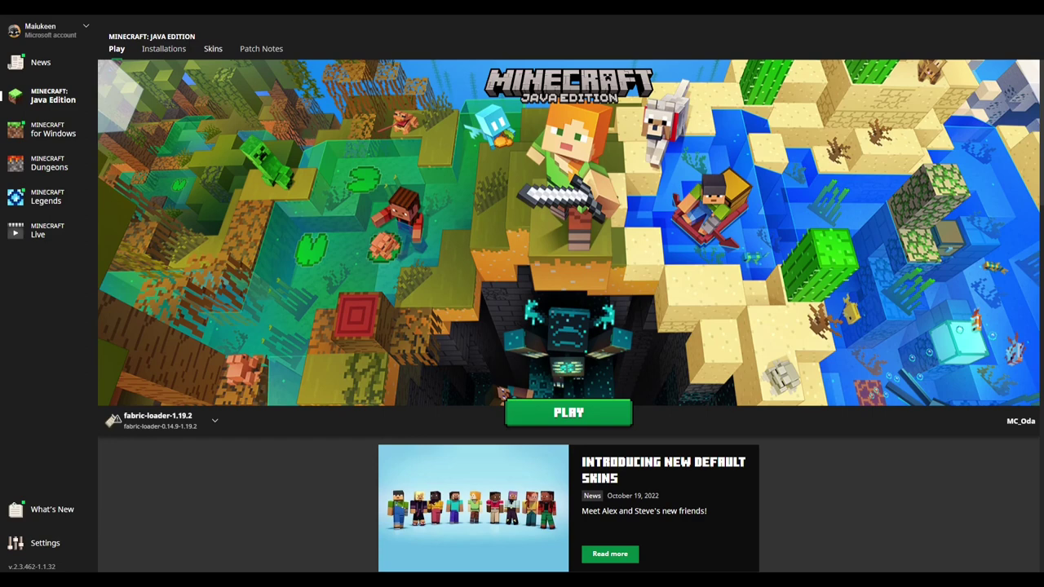
In the Minecraft Launcher, add a skin named DEMO Ghost with the Wide player model and the edited texture file, and save it
left_click(214, 50)
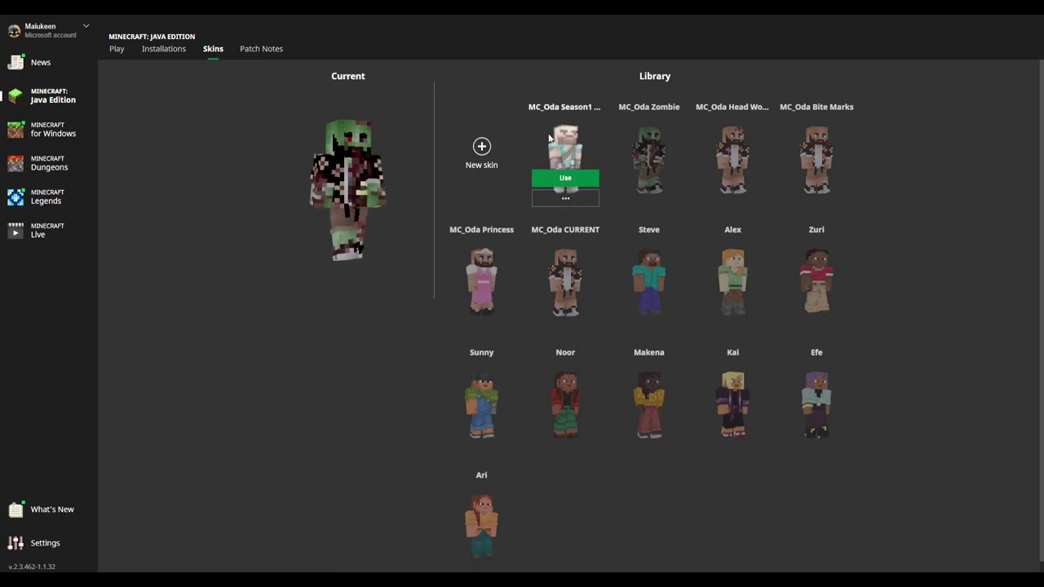
left_click(475, 157)
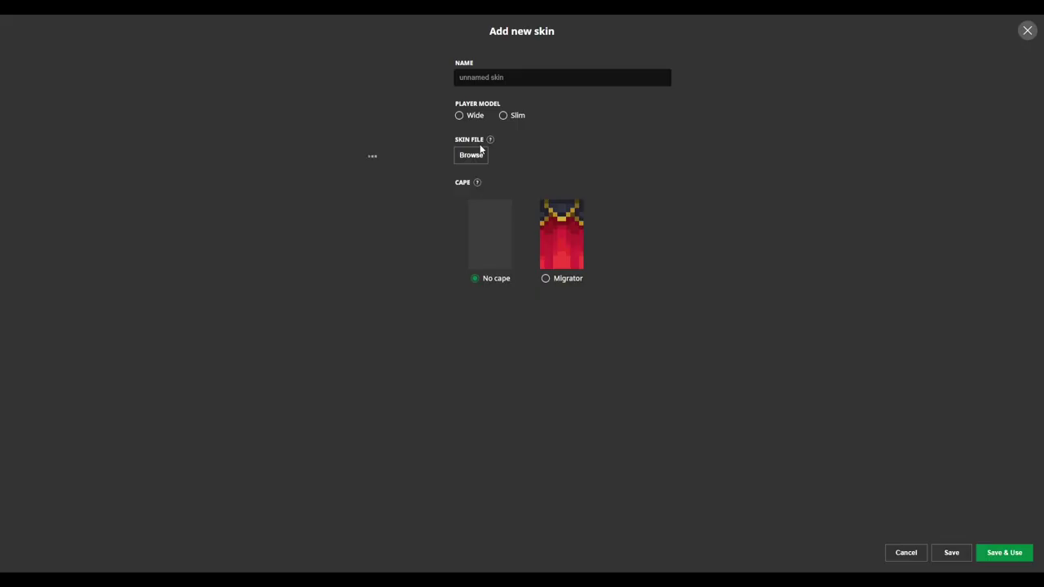
left_click(490, 76)
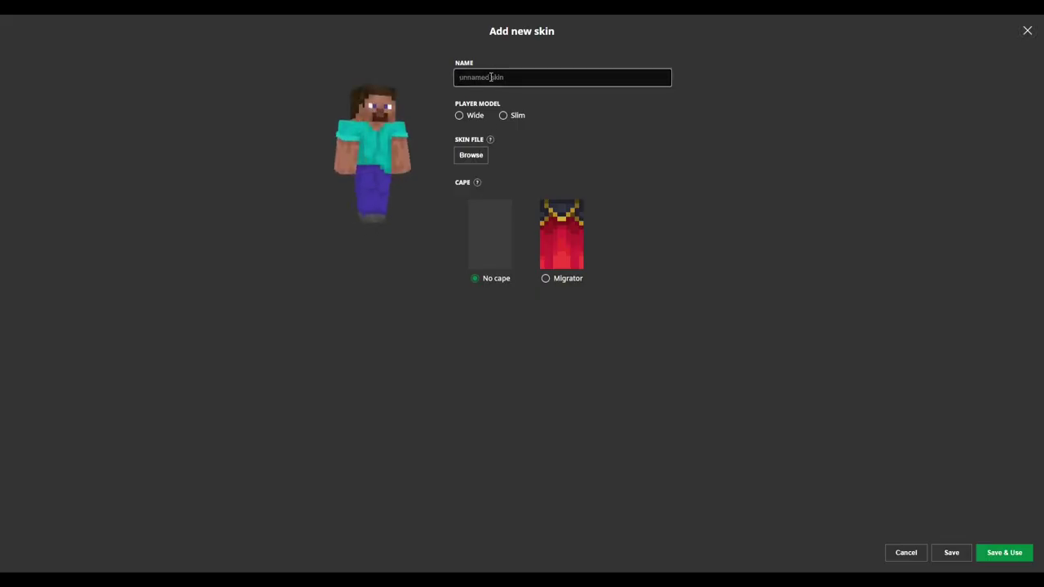
type("DEMO")
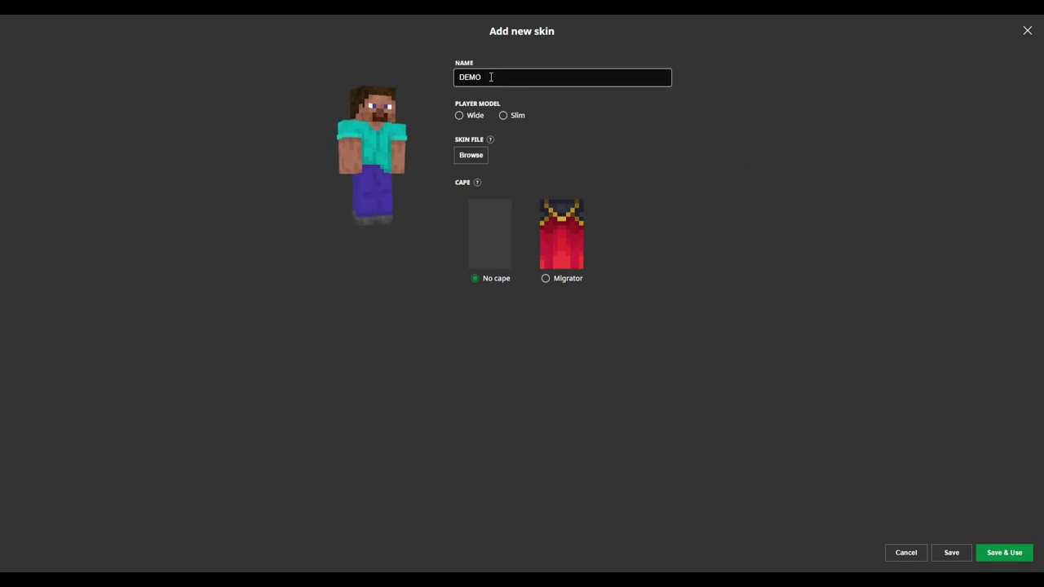
type(" Ghost")
left_click(459, 118)
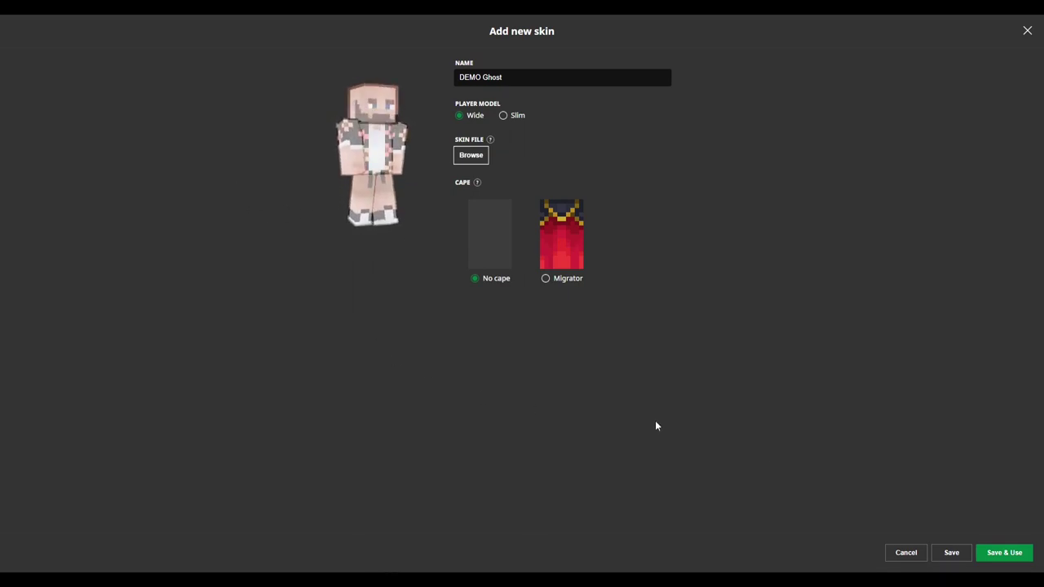
left_click(952, 554)
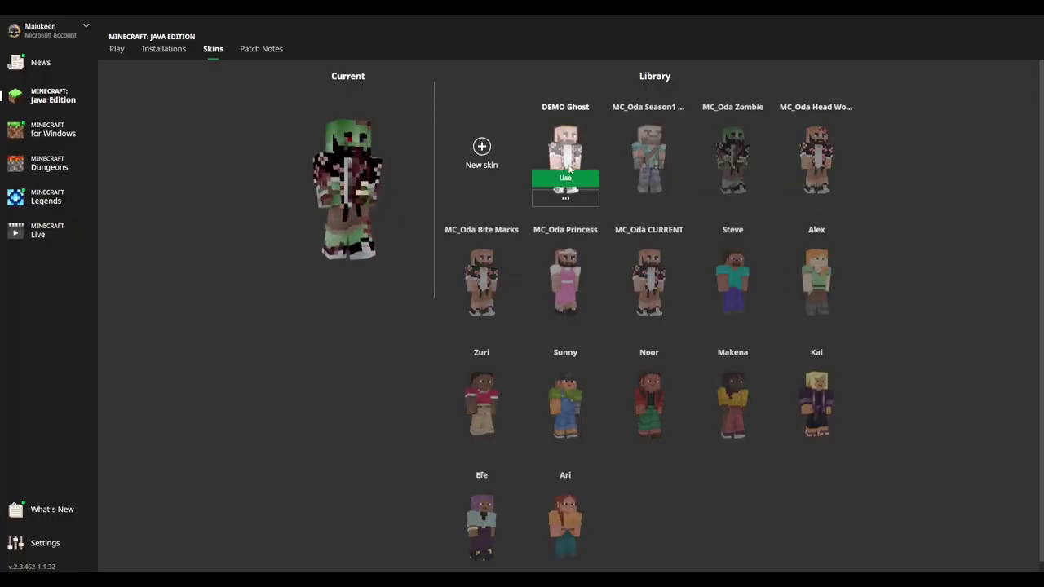
Set DEMO Ghost as the current skin and launch Minecraft: Java Edition
left_click(571, 184)
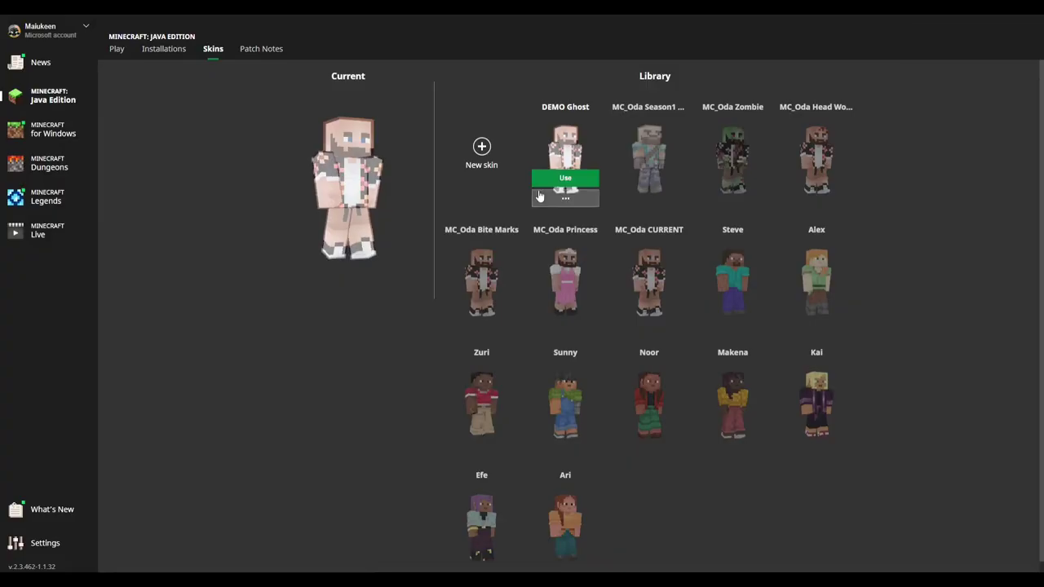
left_click(116, 49)
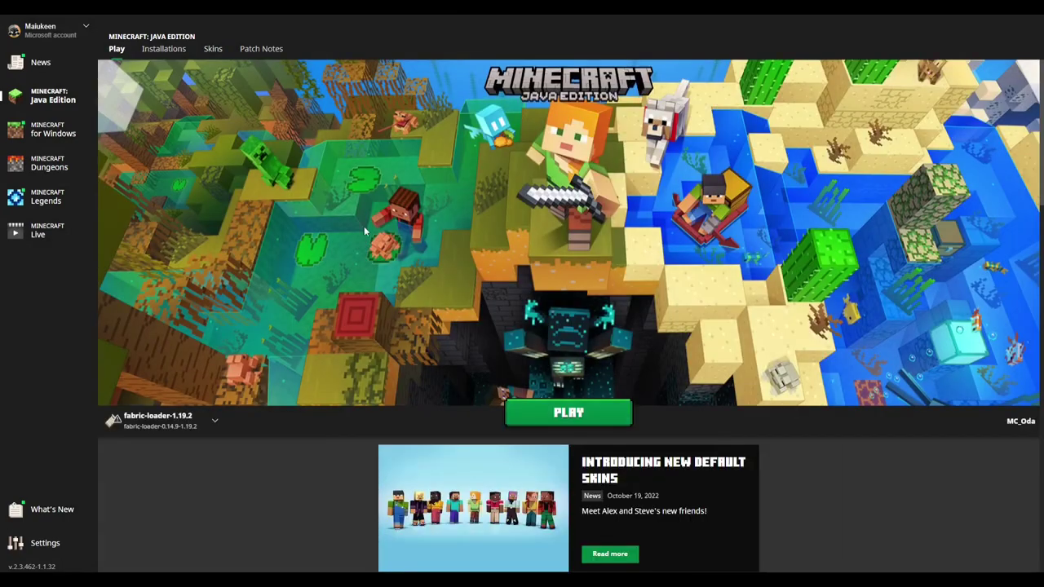
left_click(578, 413)
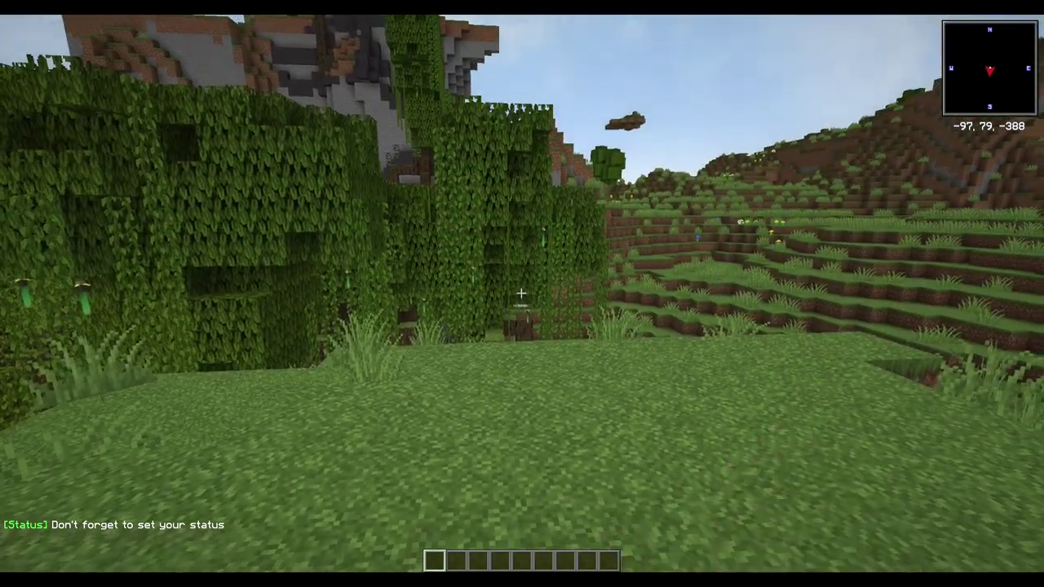
Examine the ghost skin on the character in third-person view from behind and from the front while walking
key("F5")
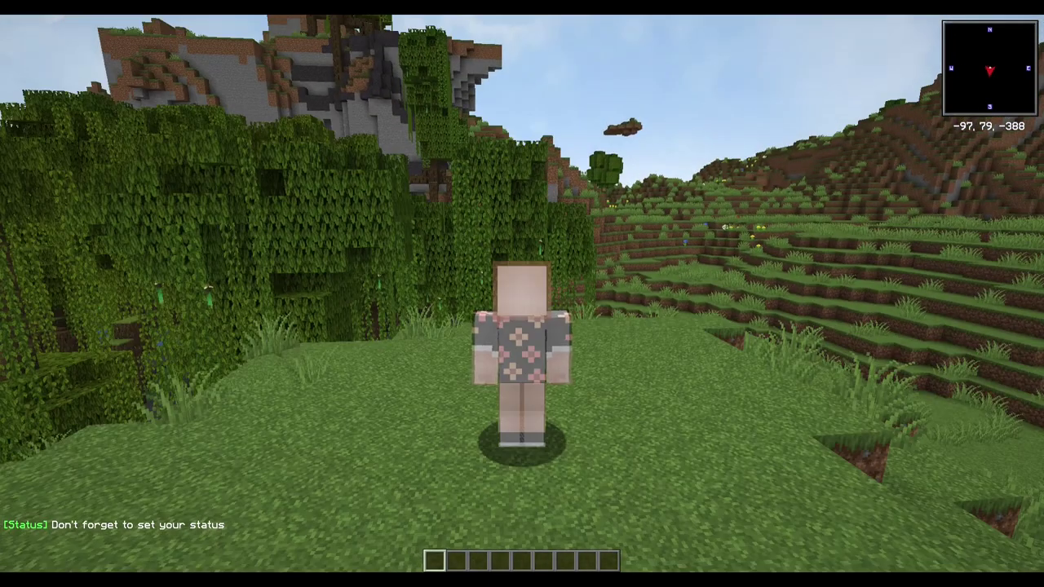
key("F5")
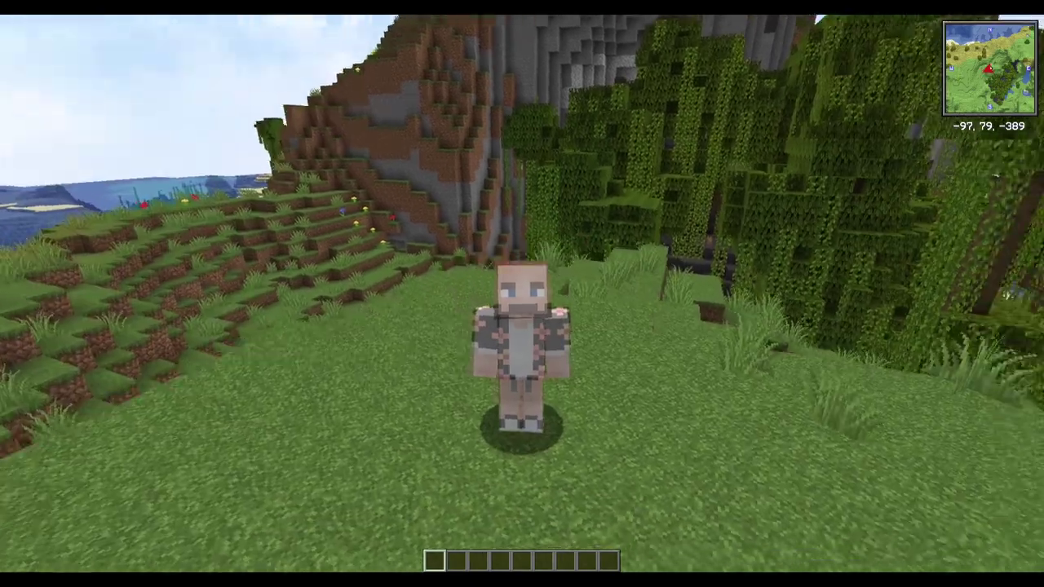
key("w")
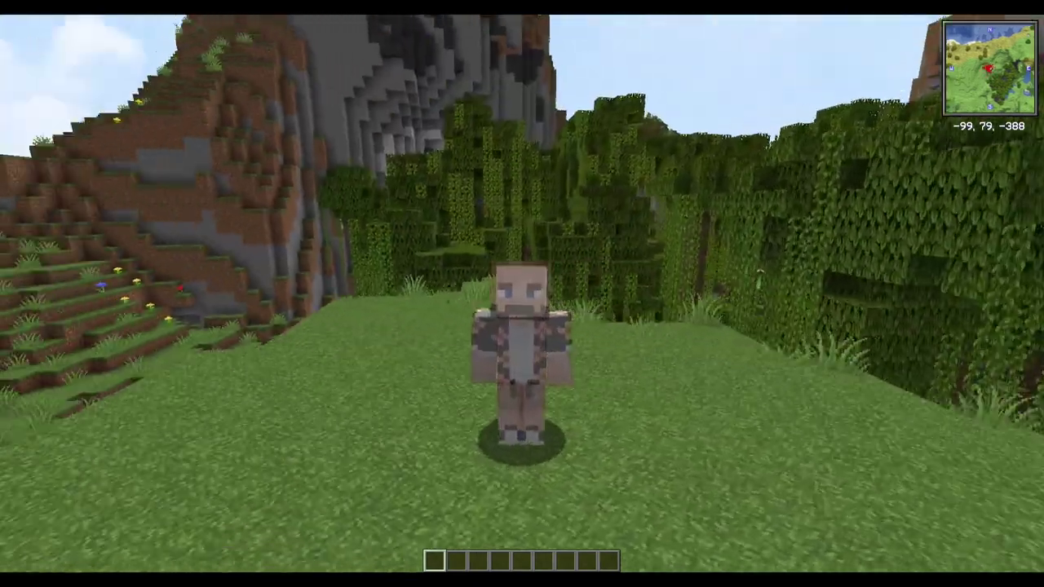